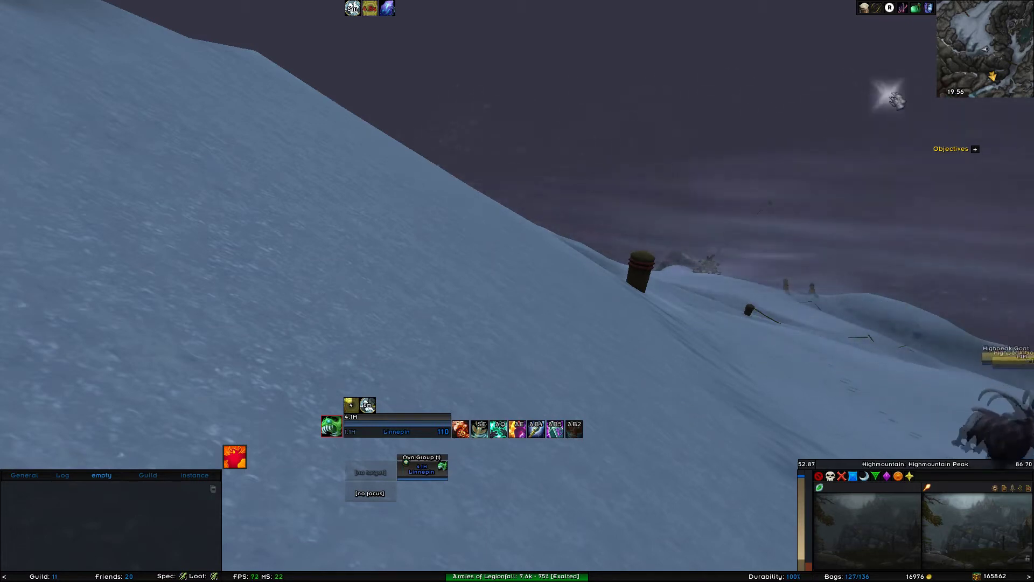
# - Open the bouquet assigned to the Health Bar indicator of Panel #1 for editing
pyautogui.click(935, 14)
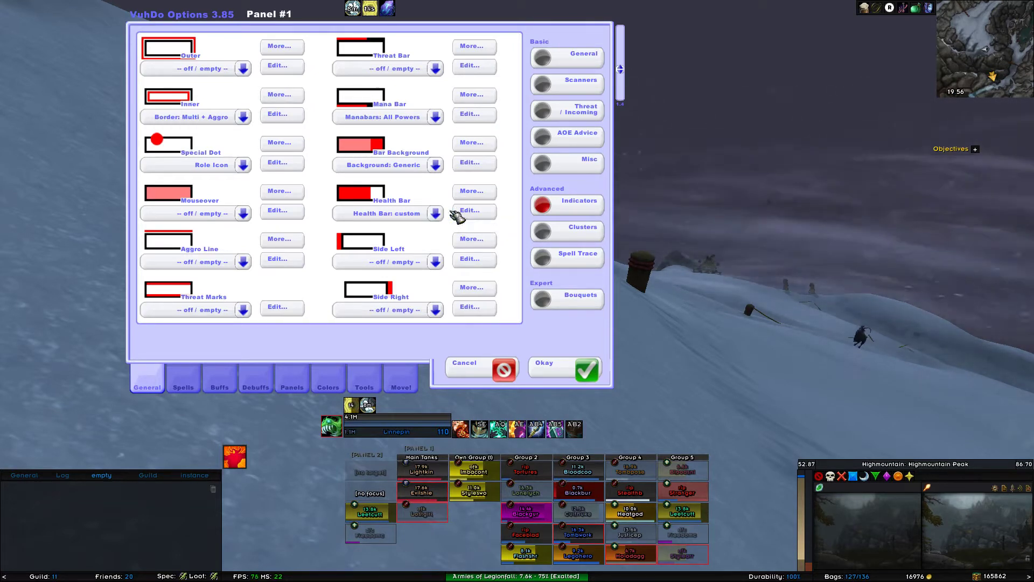
pyautogui.click(469, 211)
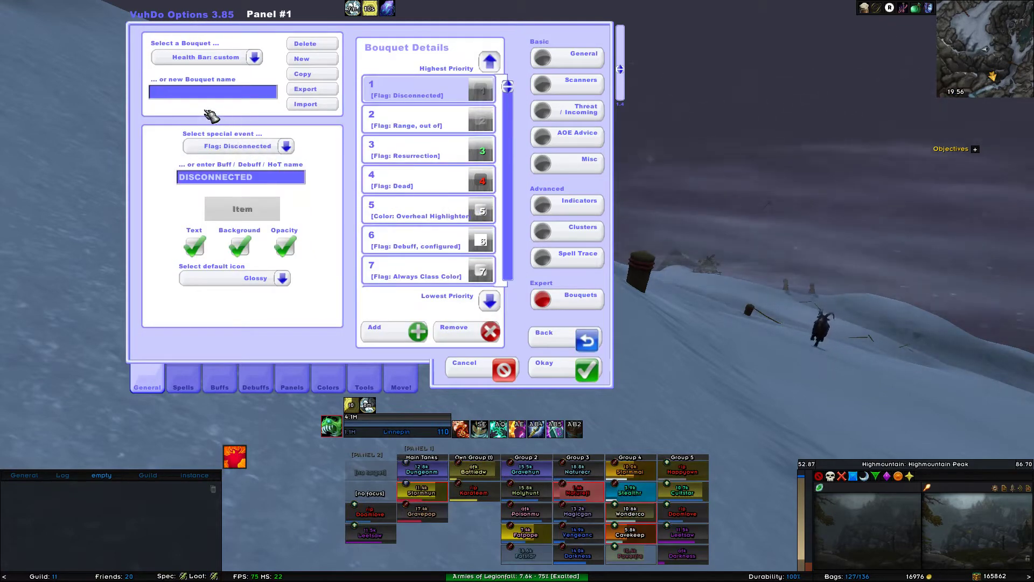
# - Enter "Health Bar: custom" as the new bouquet name
pyautogui.click(182, 96)
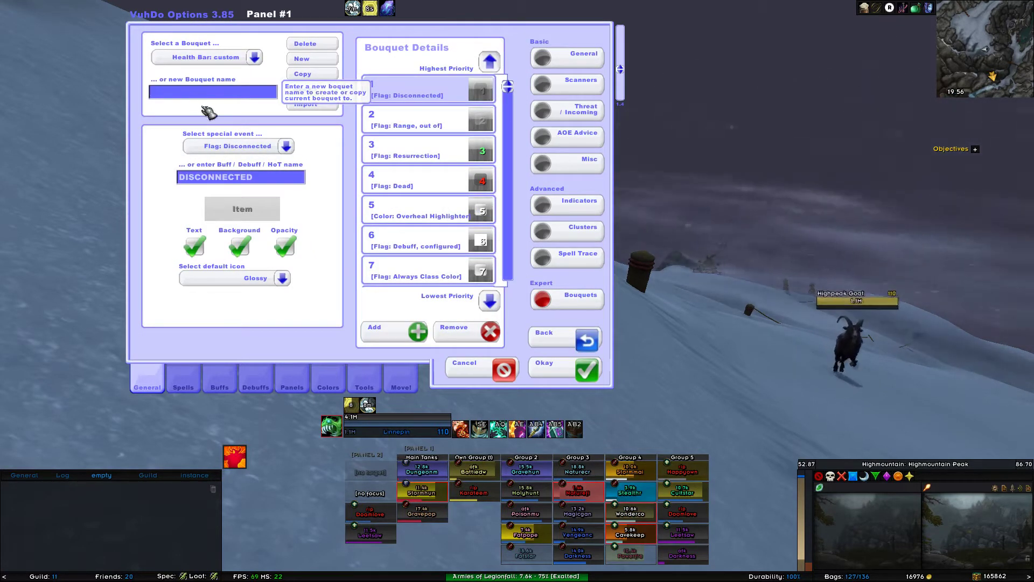
pyautogui.write('Heal')
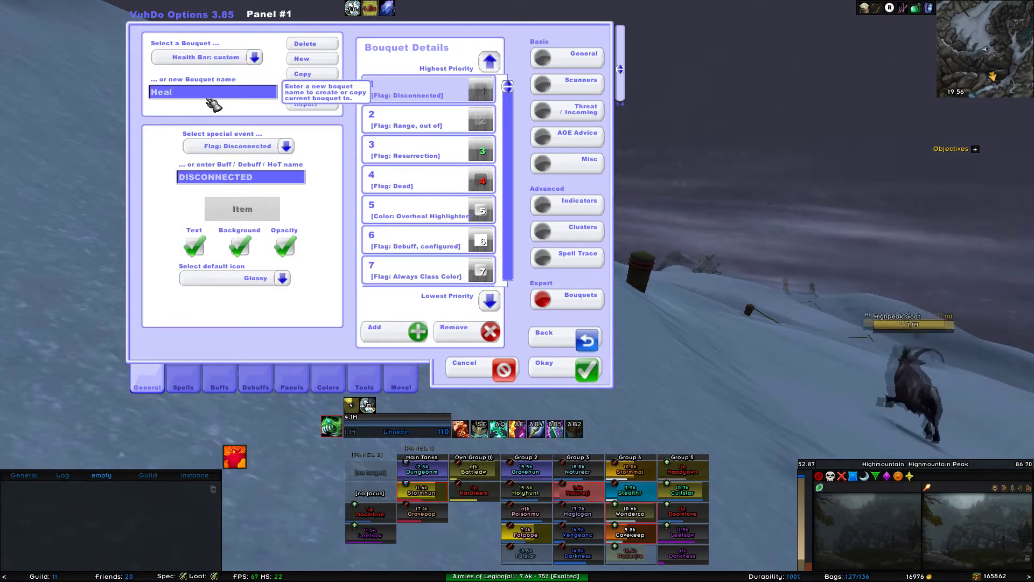
pyautogui.write('th Bar')
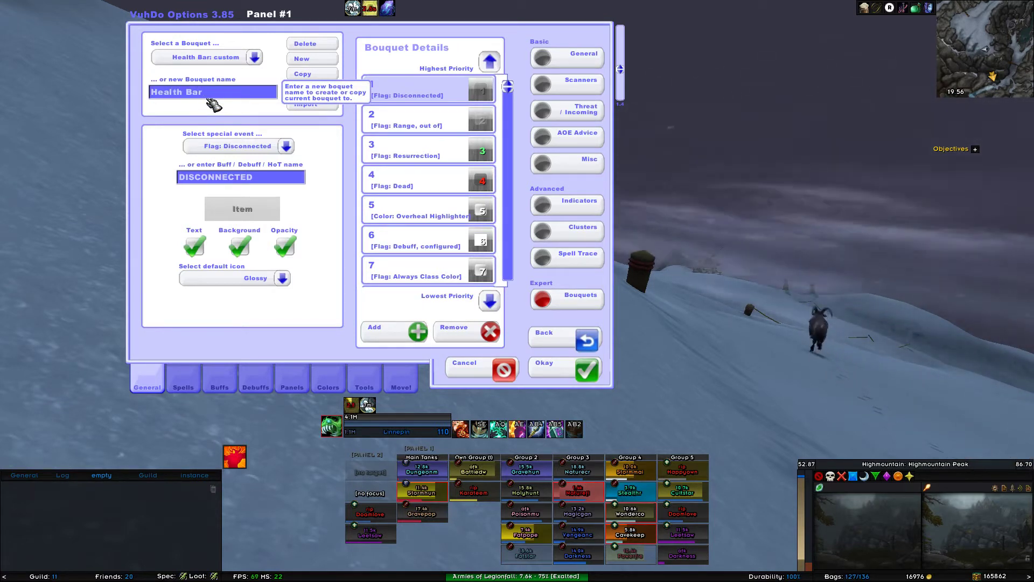
pyautogui.write(': custom')
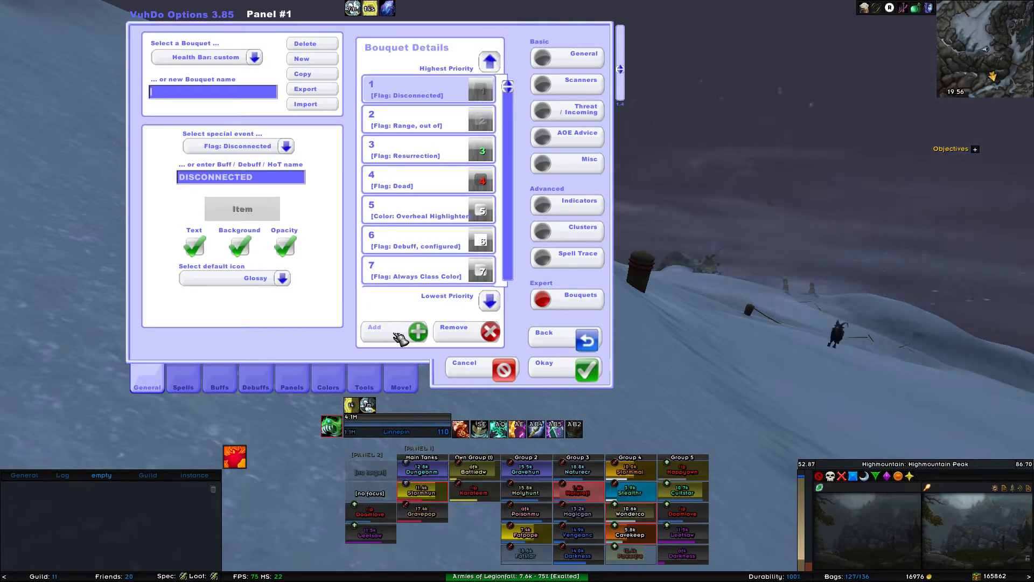
# - Choose Flag: Disconnected as the special event of the bouquet's first, highest-priority entry
pyautogui.click(398, 335)
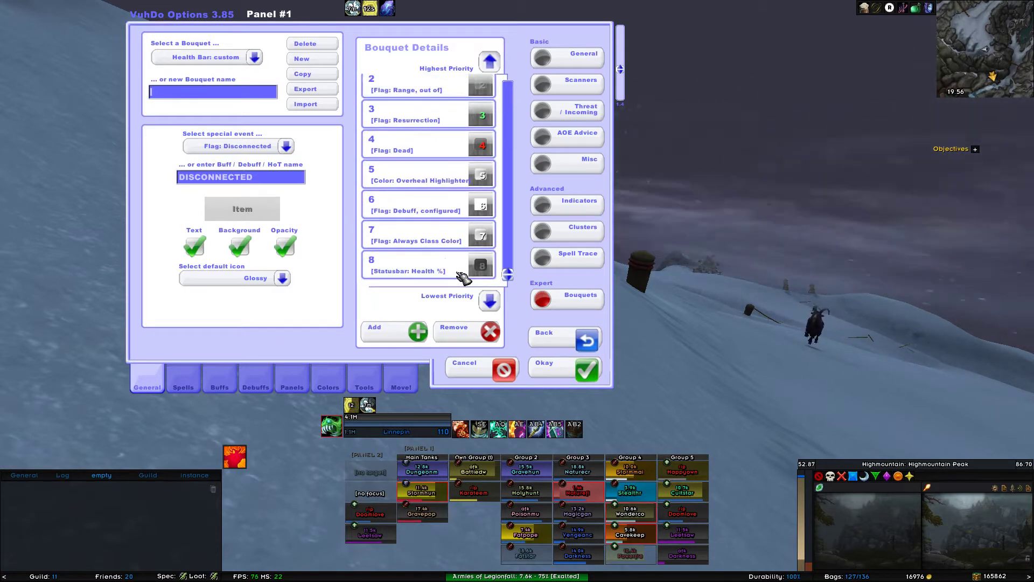
pyautogui.scroll(1, 462, 277)
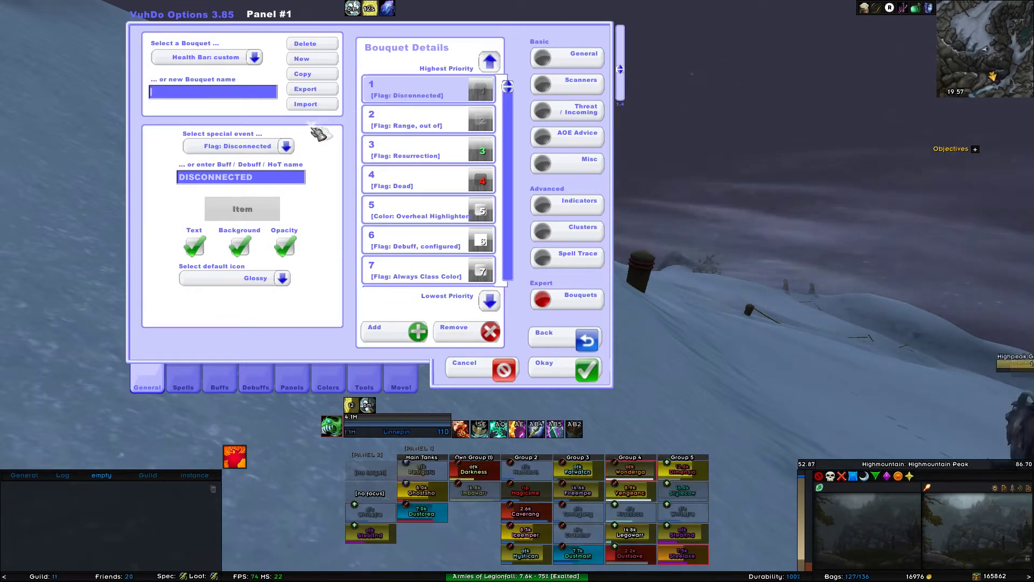
pyautogui.click(287, 146)
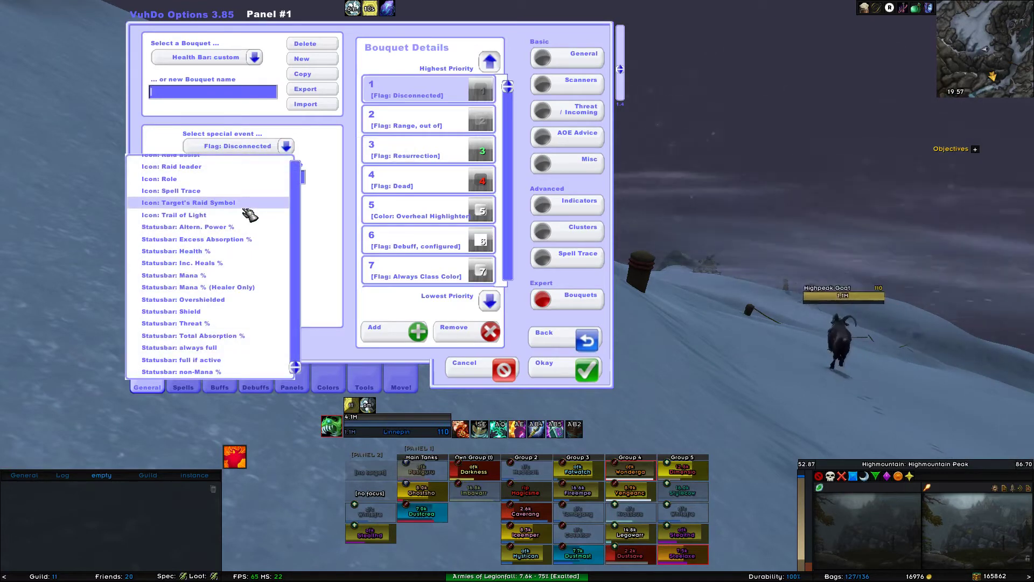
pyautogui.scroll(10, 250, 214)
pyautogui.scroll(3, 249, 215)
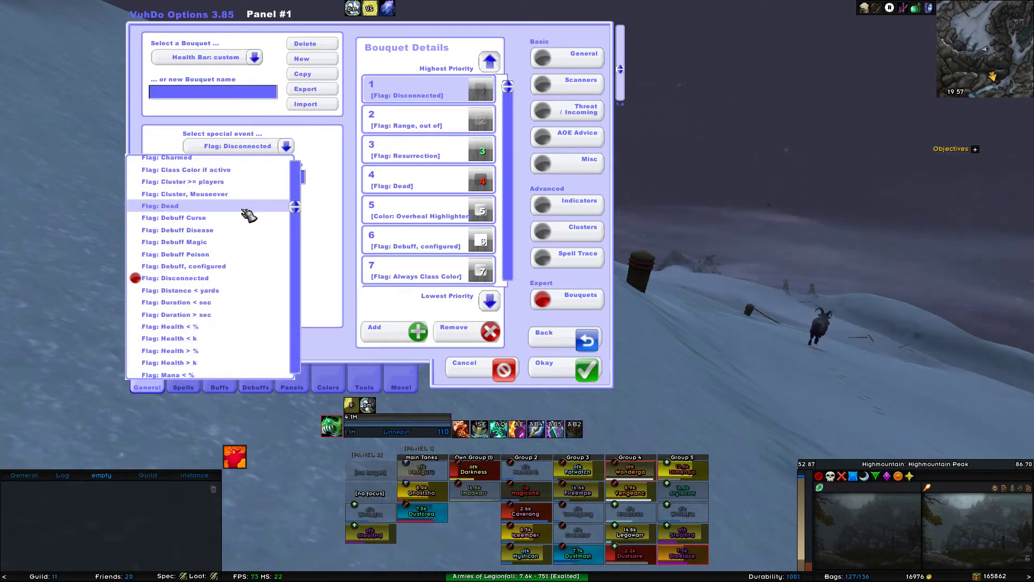
pyautogui.click(221, 279)
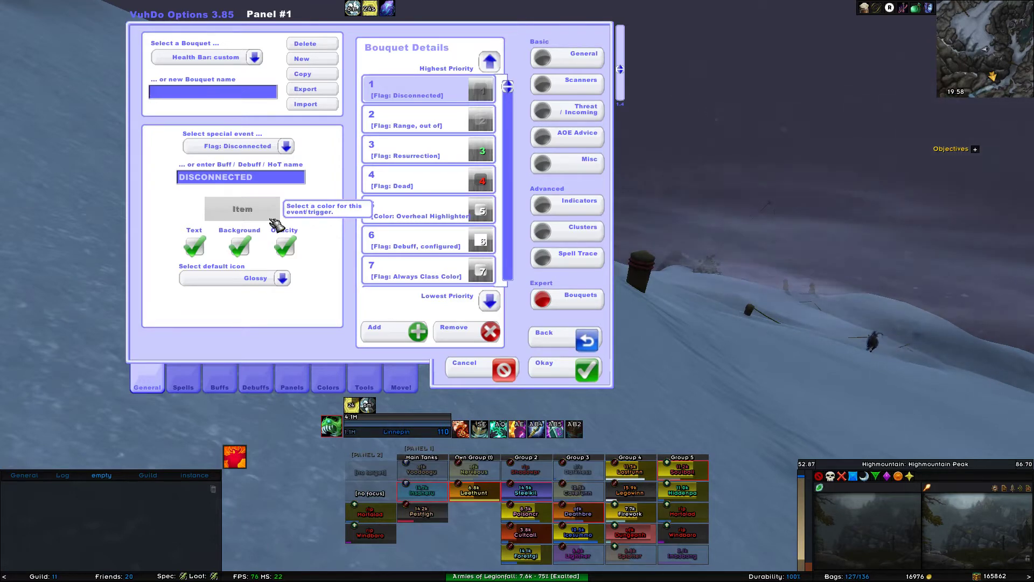
# - Choose Flag: Range, out of as the special event of bouquet entry 2
pyautogui.click(384, 129)
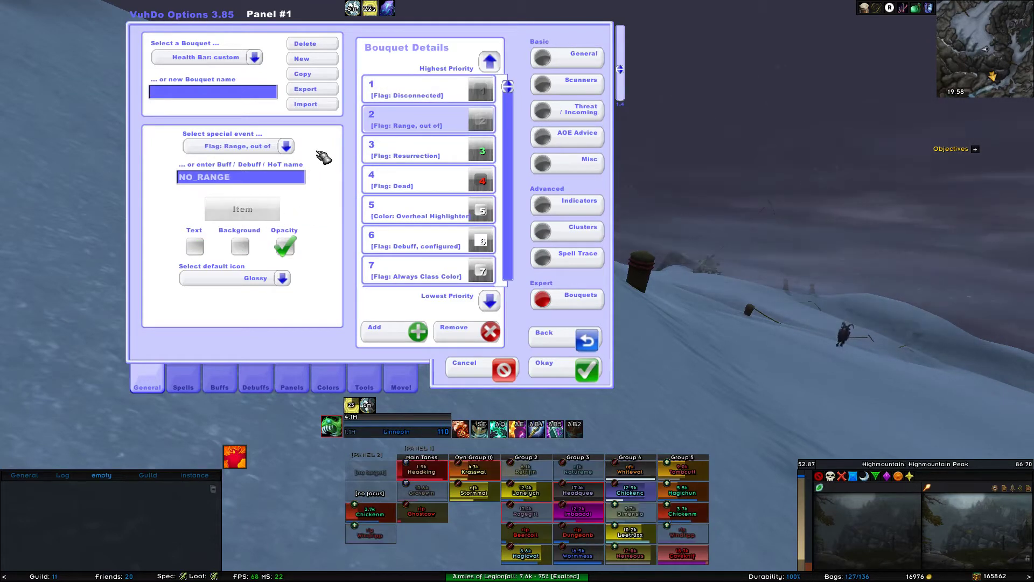
pyautogui.click(286, 146)
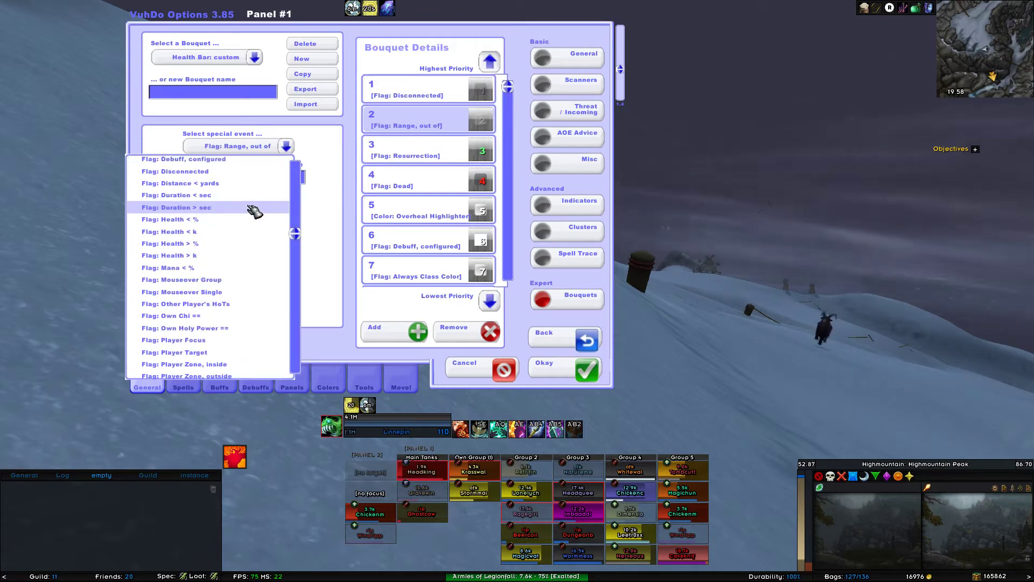
pyautogui.scroll(-3, 253, 210)
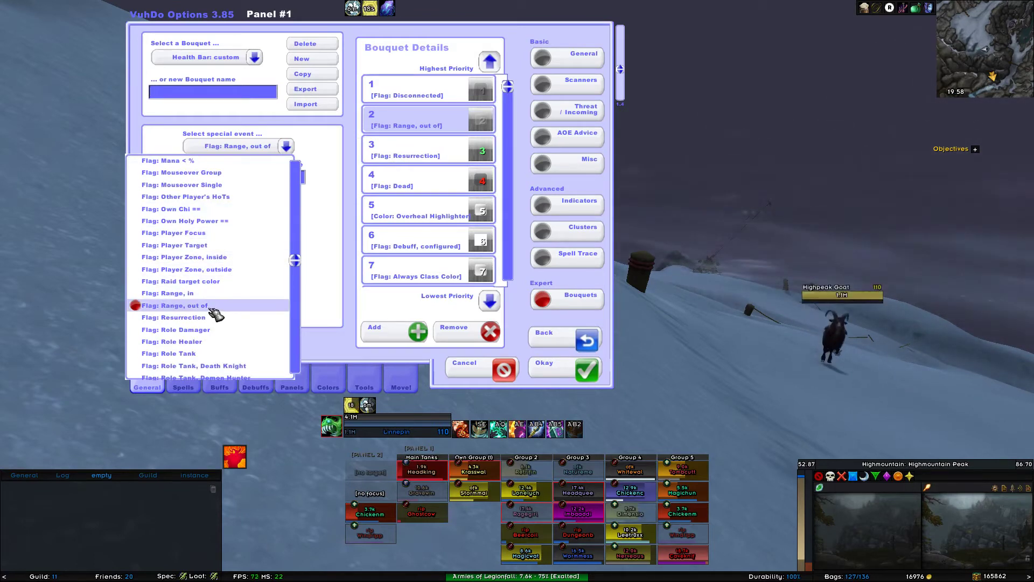
pyautogui.click(211, 308)
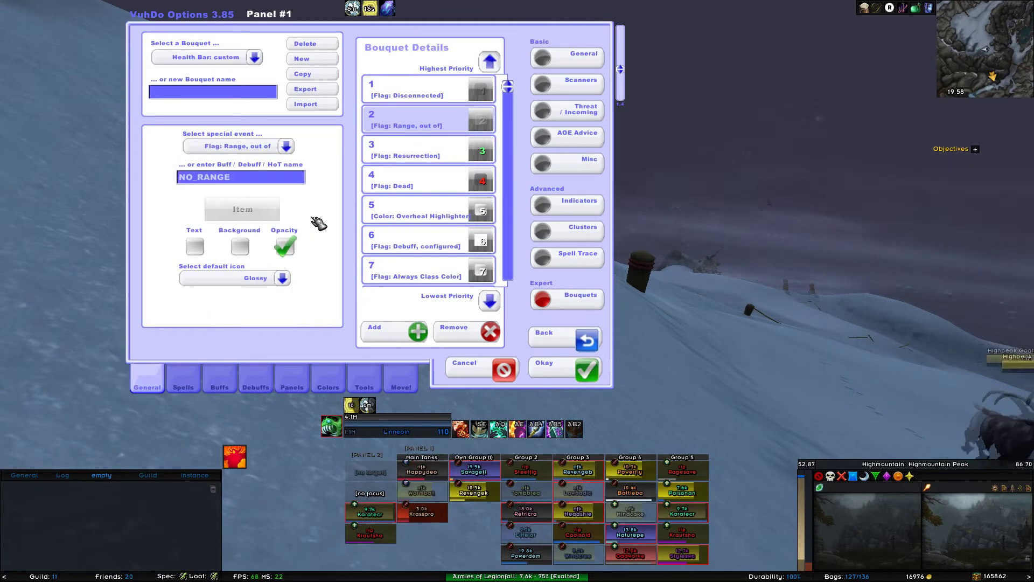
# - Choose Flag: Resurrection as the special event of bouquet entry 3 and accept green ff5cff7b as its text color
pyautogui.click(370, 155)
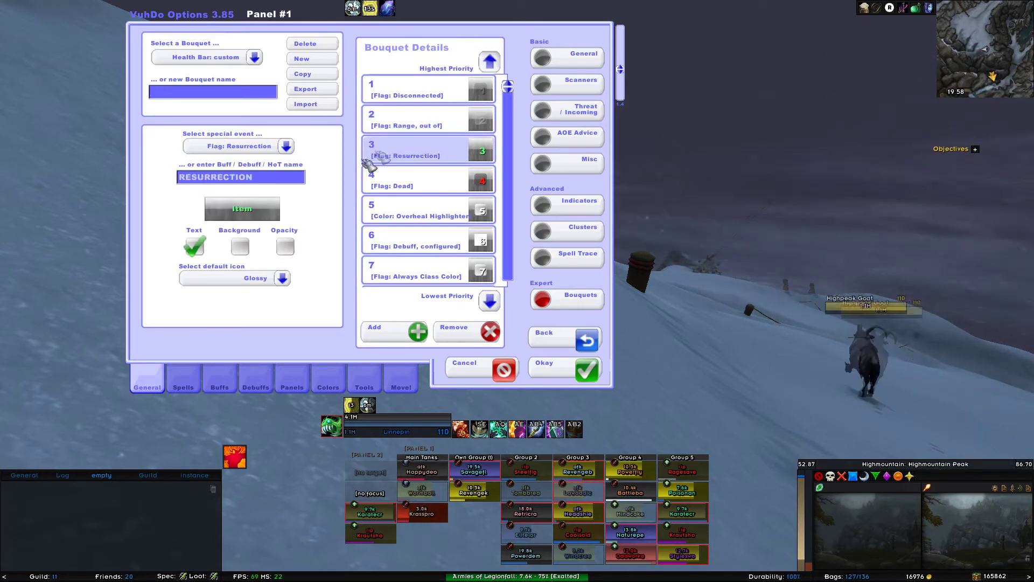
pyautogui.click(285, 146)
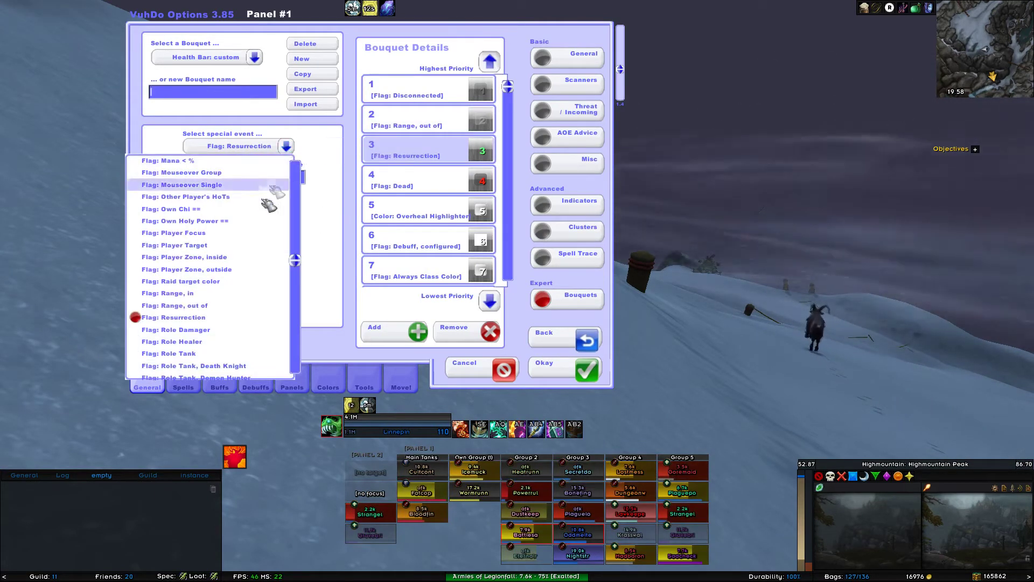
pyautogui.click(210, 318)
pyautogui.click(246, 214)
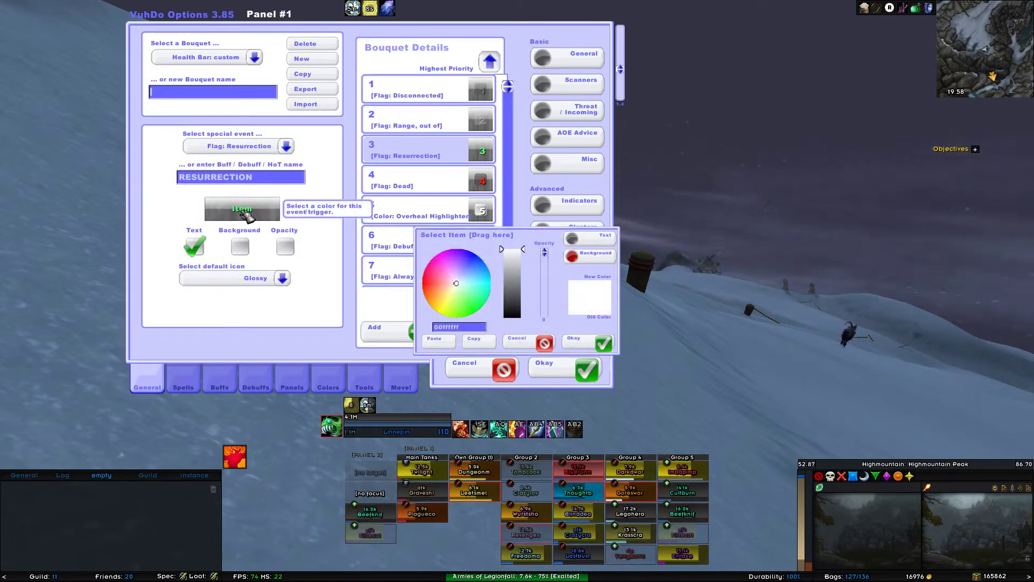
pyautogui.click(600, 240)
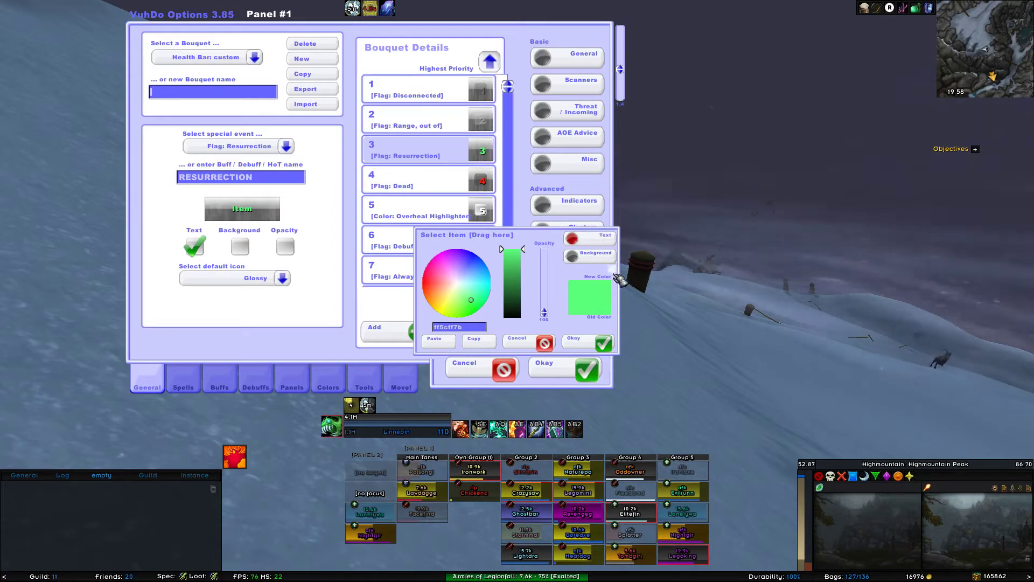
pyautogui.click(601, 345)
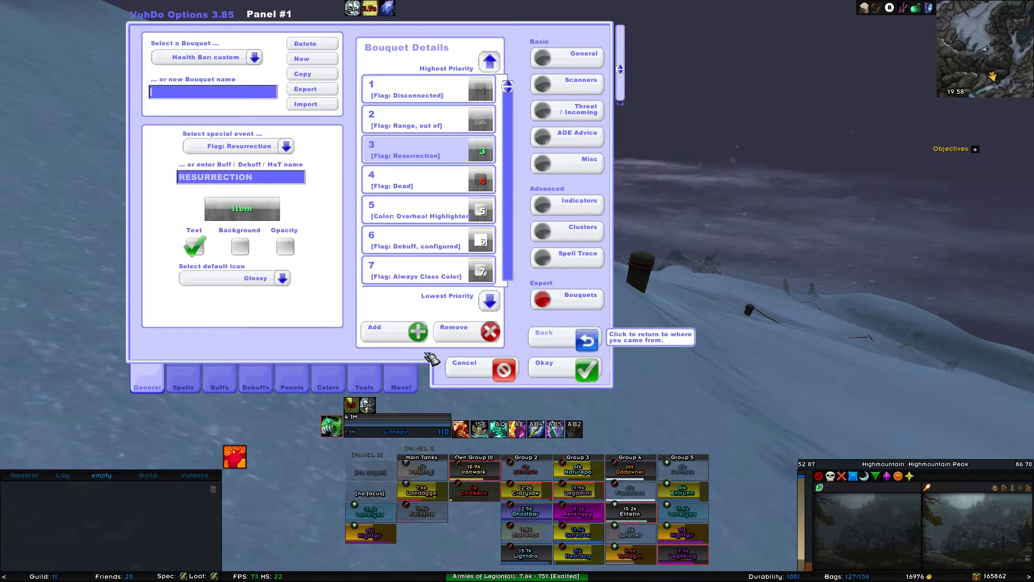
# - Choose Flag: Dead as the special event of bouquet entry 4
pyautogui.click(382, 191)
pyautogui.click(286, 146)
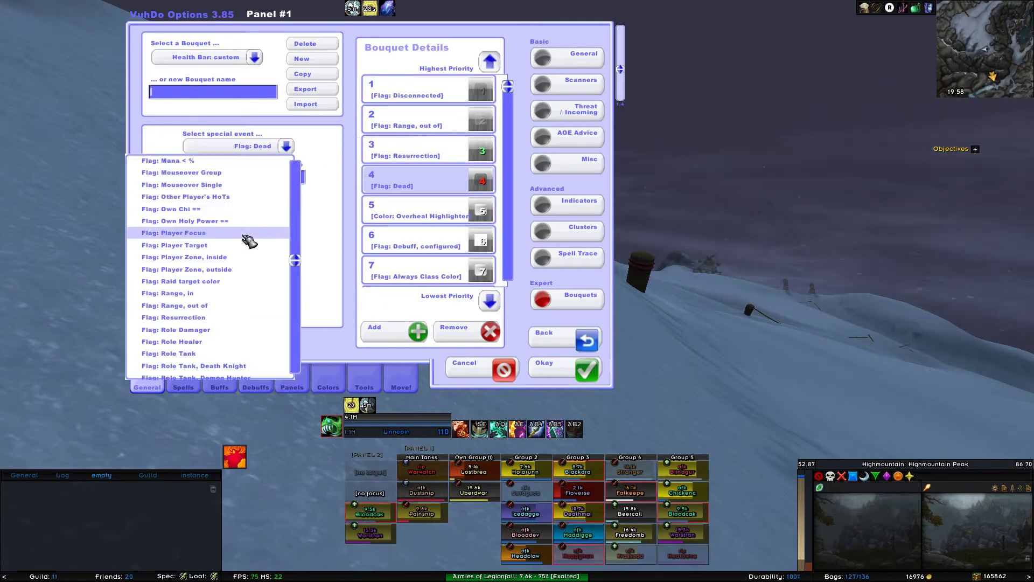
pyautogui.scroll(10, 249, 241)
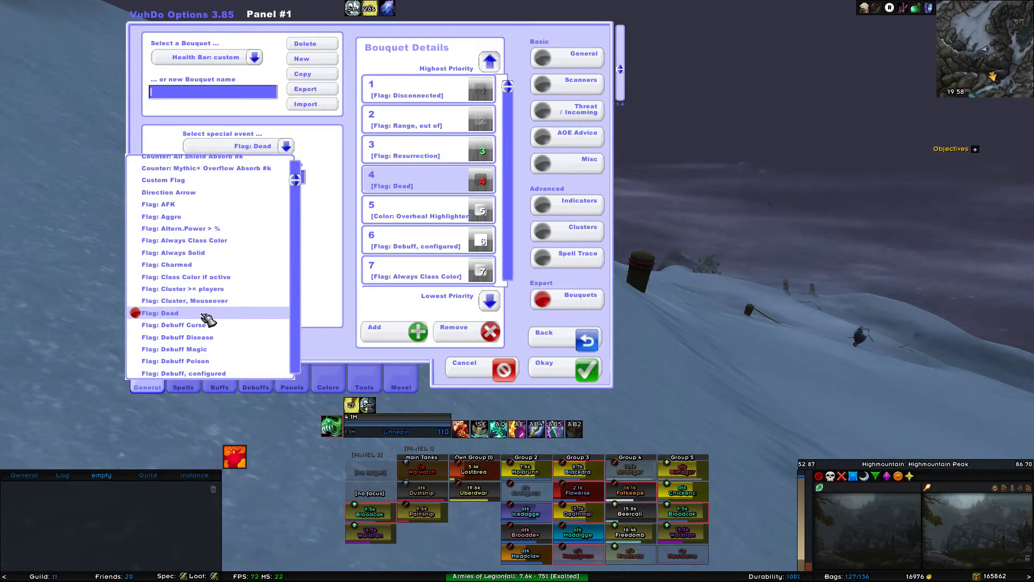
pyautogui.click(203, 315)
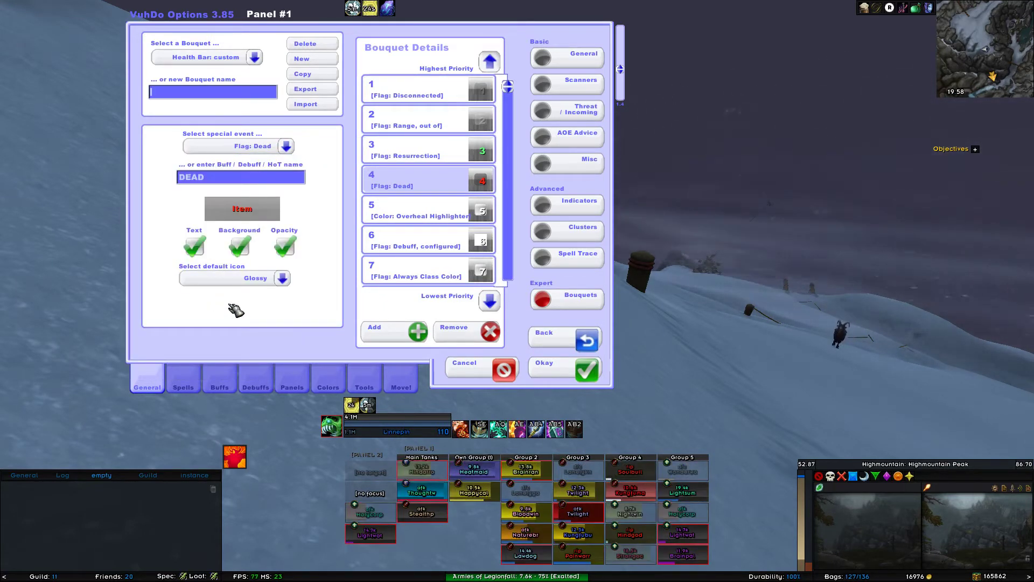
# - Choose Color: Overheal Highlighter as the special event of bouquet entry 5
pyautogui.click(377, 213)
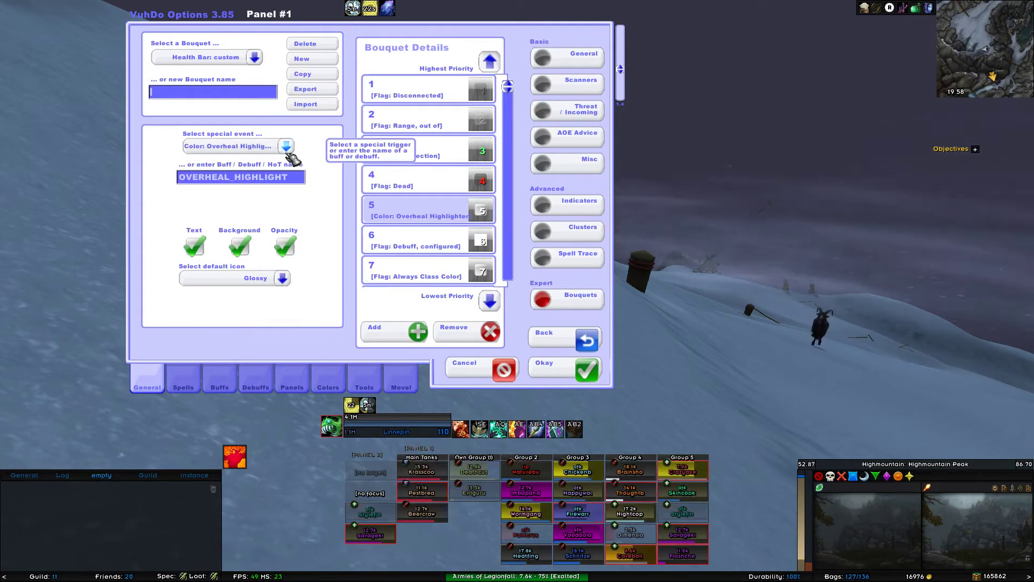
pyautogui.click(286, 146)
pyautogui.scroll(3, 256, 220)
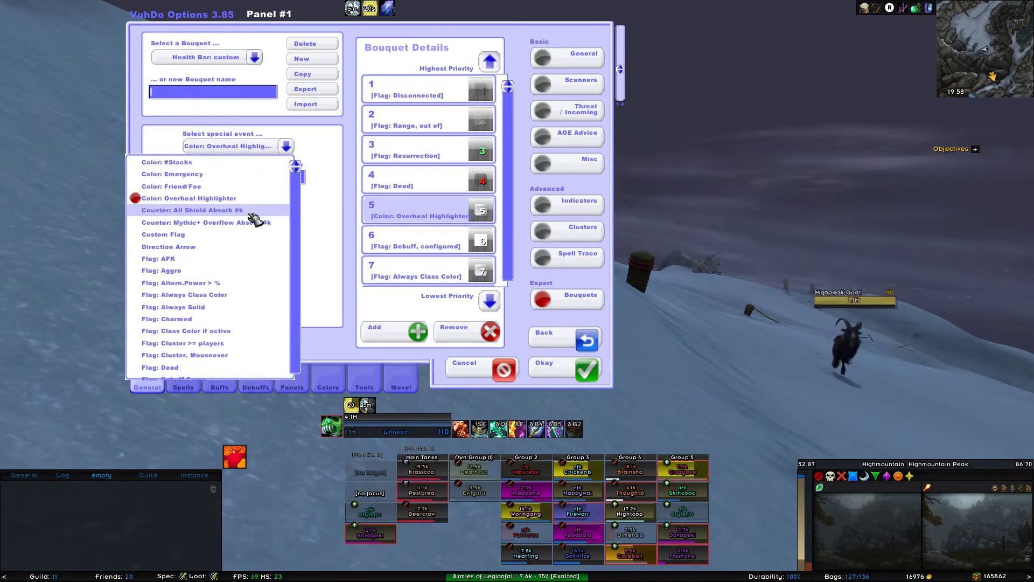
pyautogui.click(236, 204)
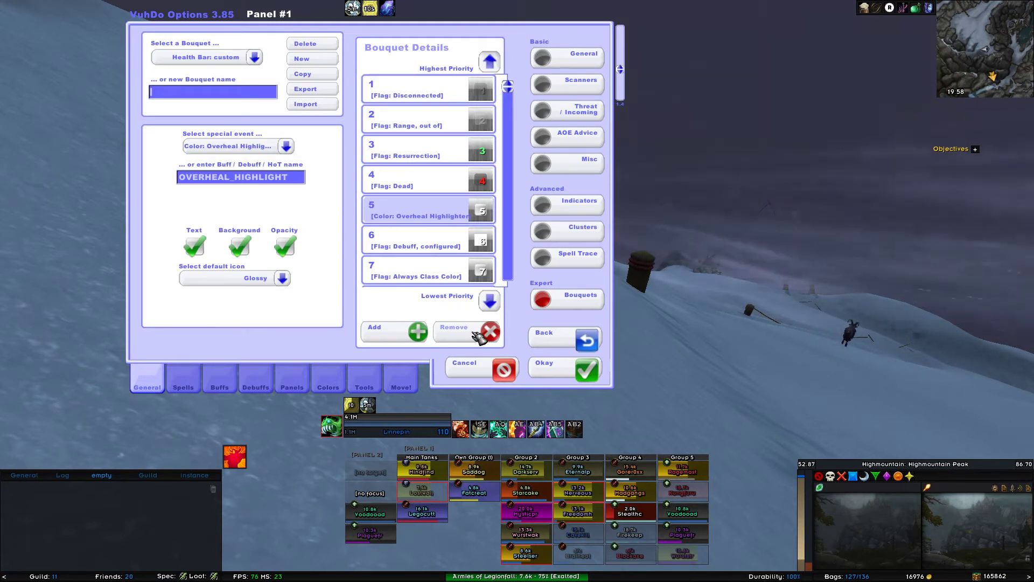
# - Choose Flag: Debuff, configured as the special event of bouquet entry 6
pyautogui.click(402, 248)
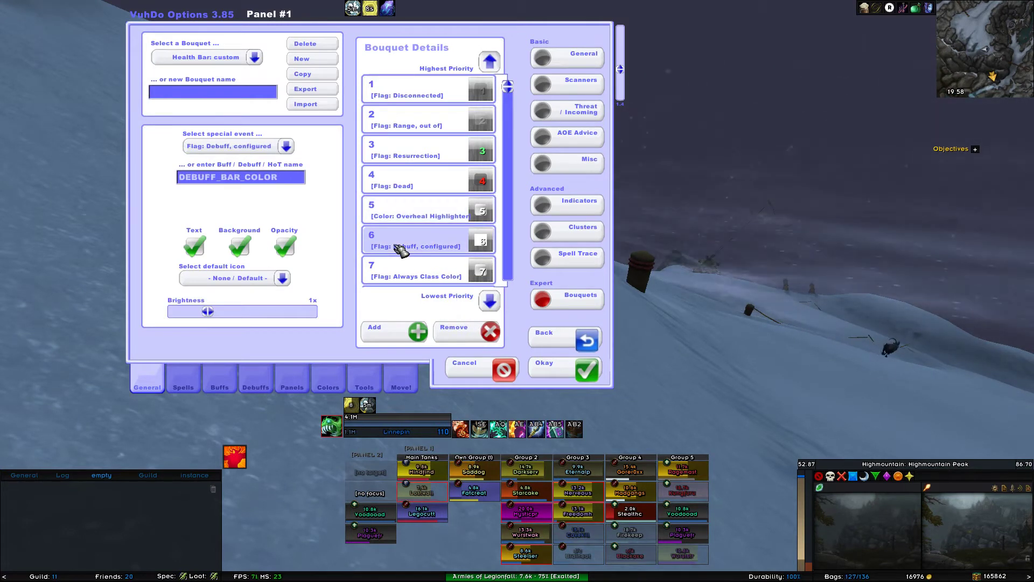
pyautogui.click(286, 146)
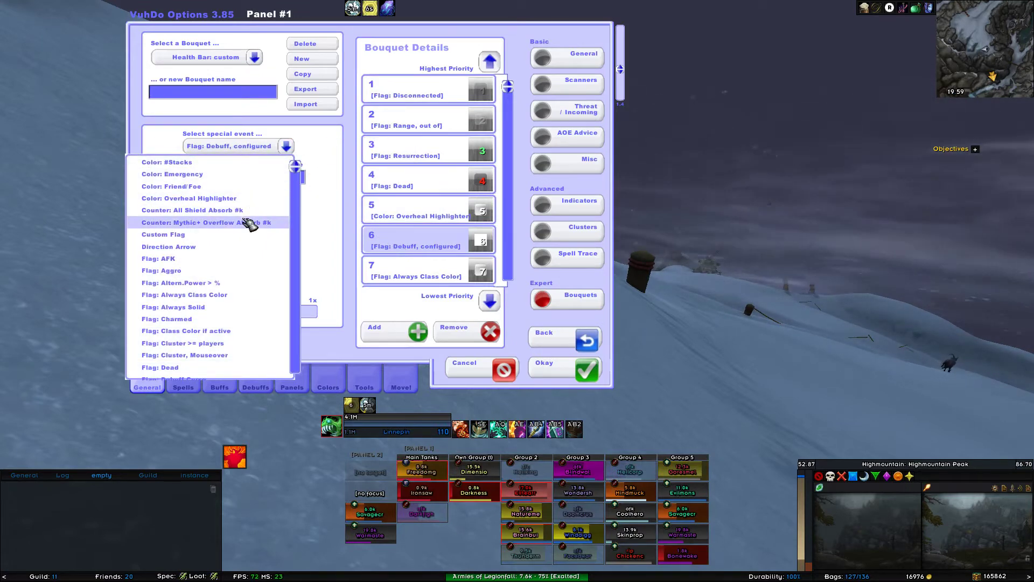
pyautogui.scroll(-6, 249, 224)
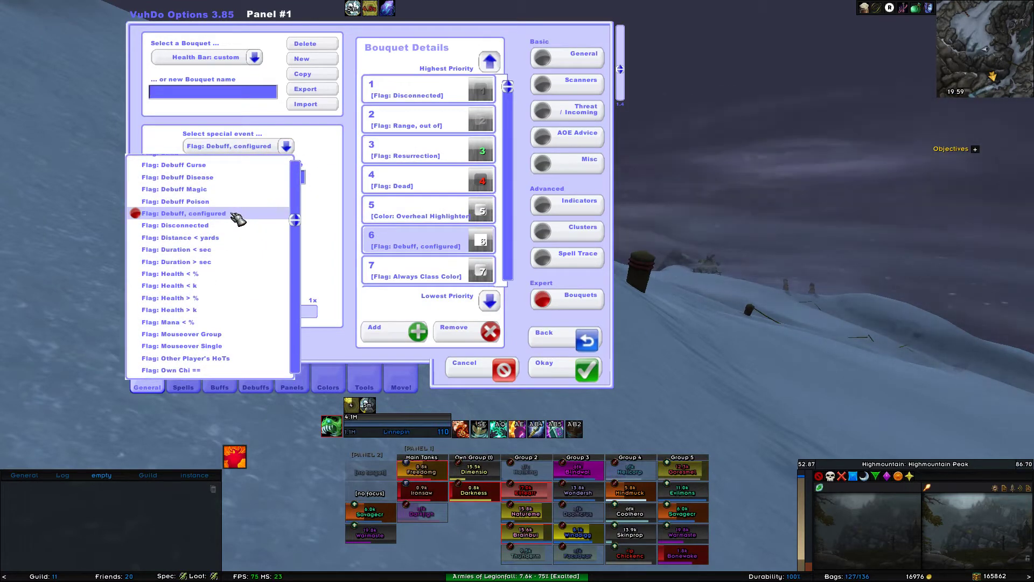
pyautogui.click(238, 215)
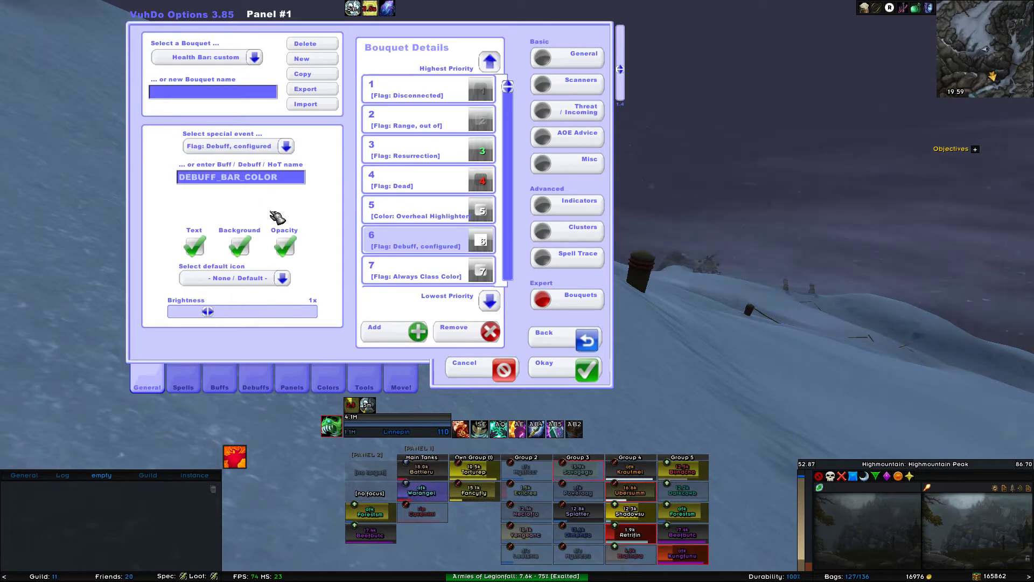
# - Choose Flag: Always Class Color as the special event of bouquet entry 7
pyautogui.click(399, 279)
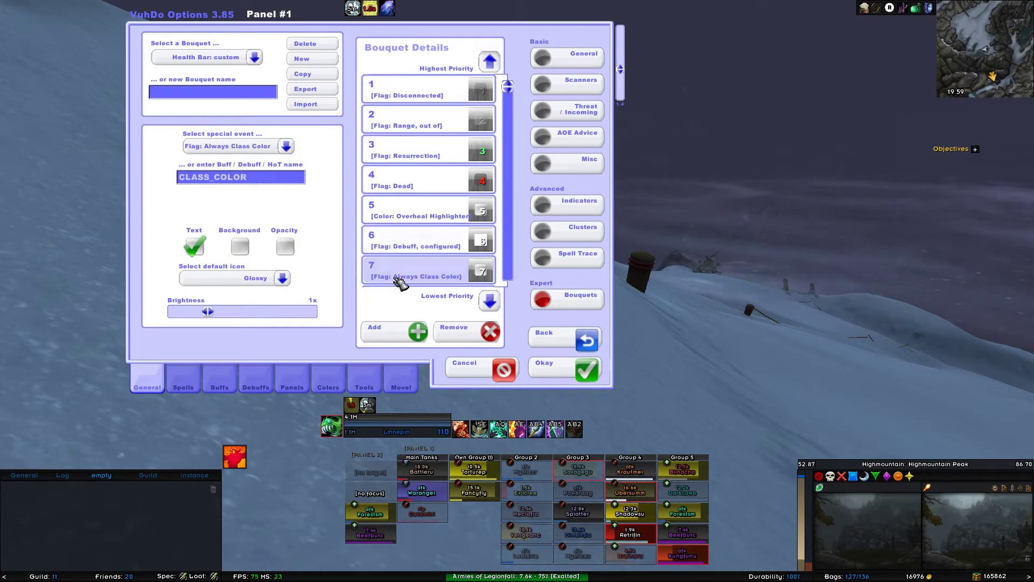
pyautogui.click(286, 146)
pyautogui.scroll(5, 269, 226)
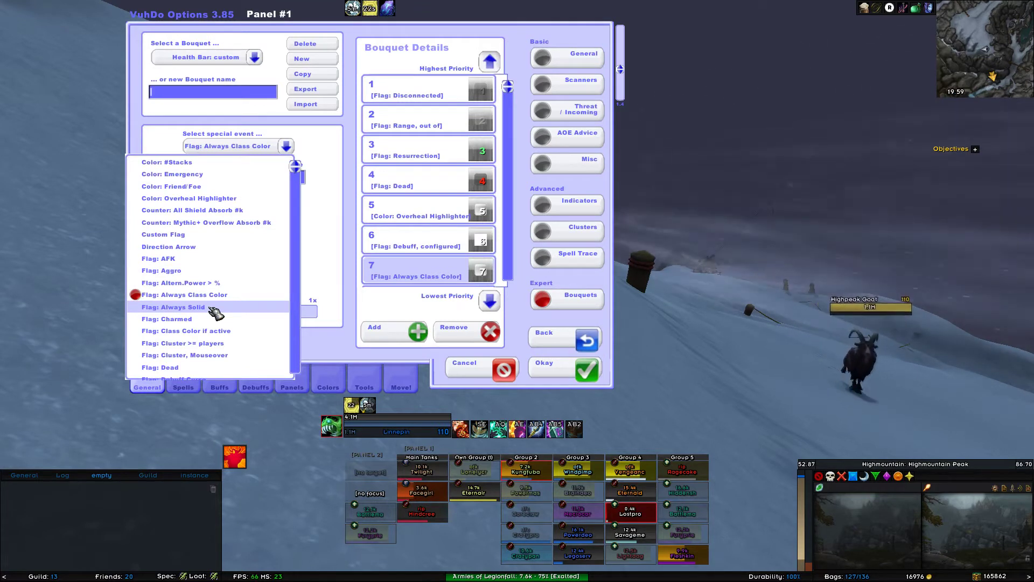
pyautogui.click(203, 296)
# - Choose Statusbar: Health % as the special event of bouquet entry 8
pyautogui.scroll(-1, 430, 259)
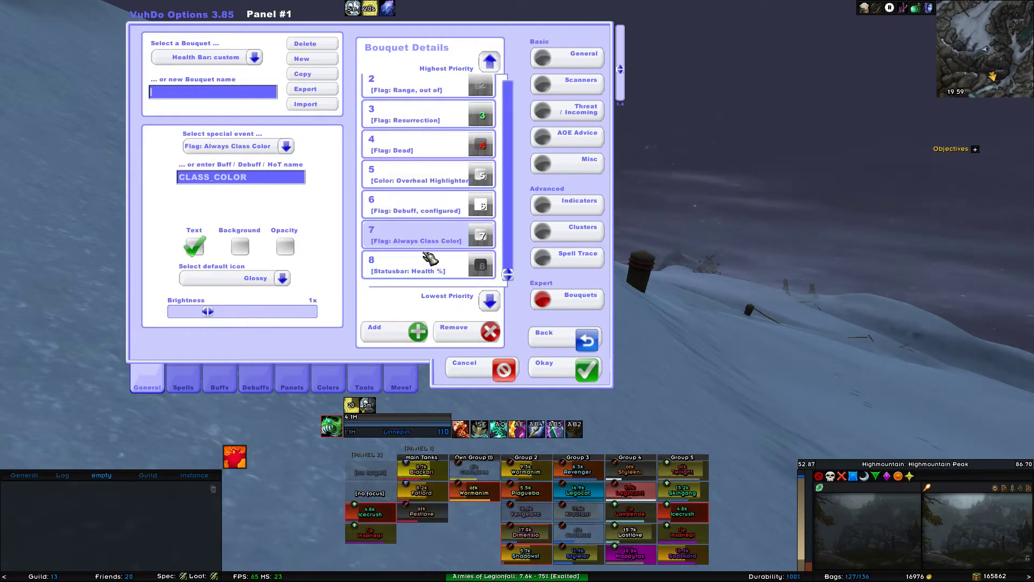
pyautogui.click(414, 278)
pyautogui.click(286, 146)
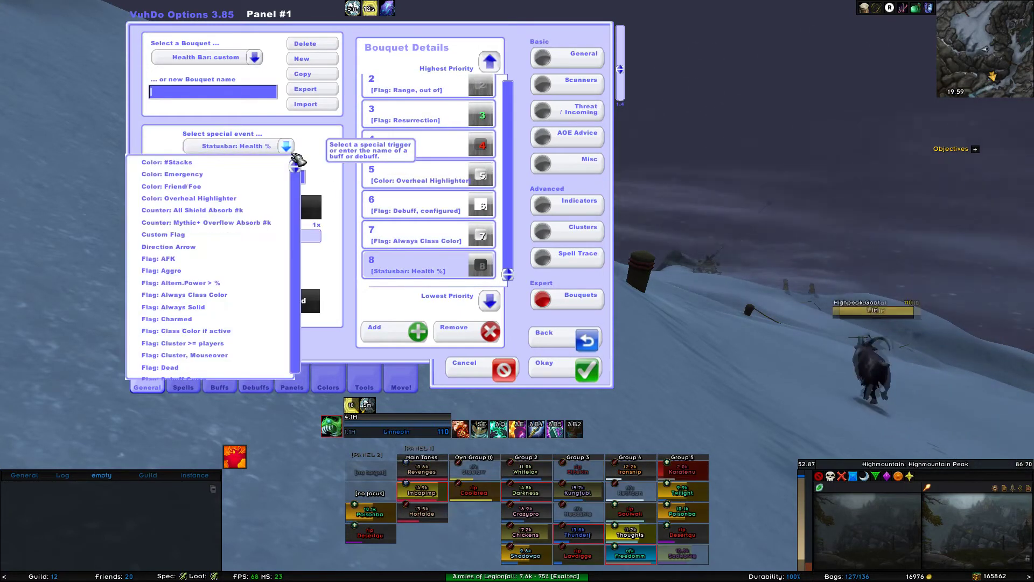
pyautogui.scroll(-5, 252, 256)
pyautogui.scroll(-5, 252, 256)
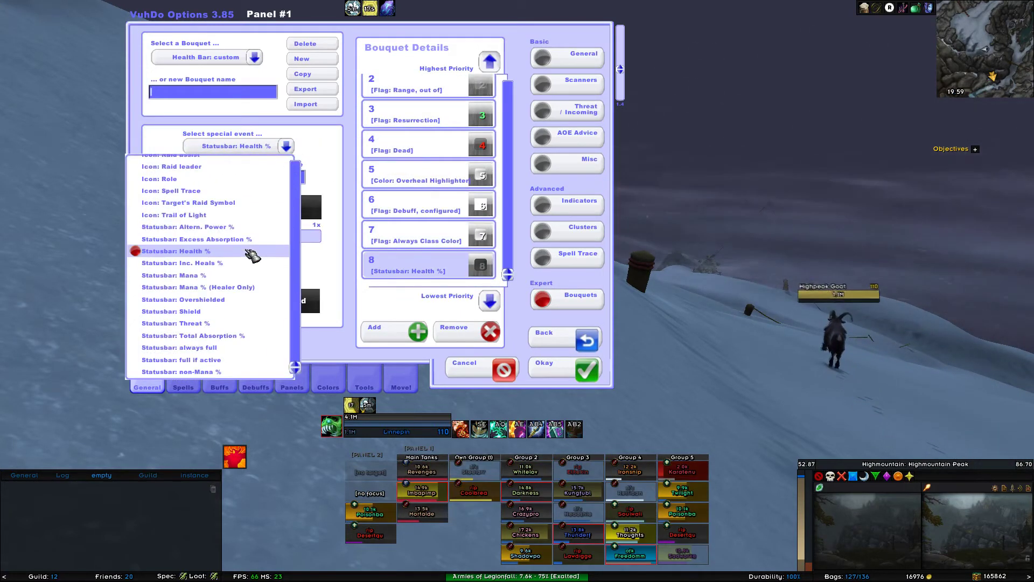
pyautogui.click(218, 252)
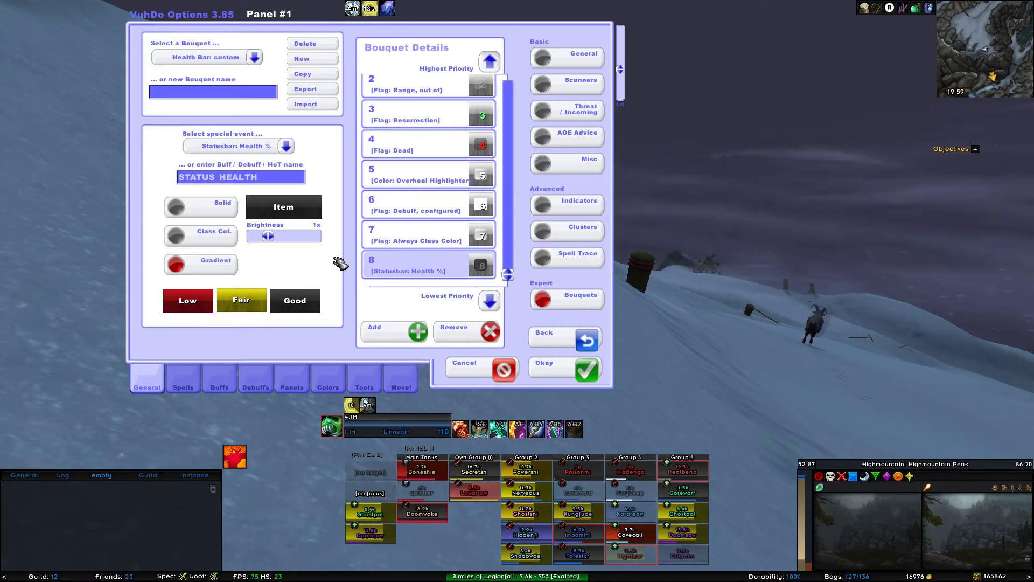
# - Confirm the Health % gradient colors of the custom Health Bar bouquet: Good ff484848, Fair fff5ec0d and Low ffd01220
pyautogui.click(306, 303)
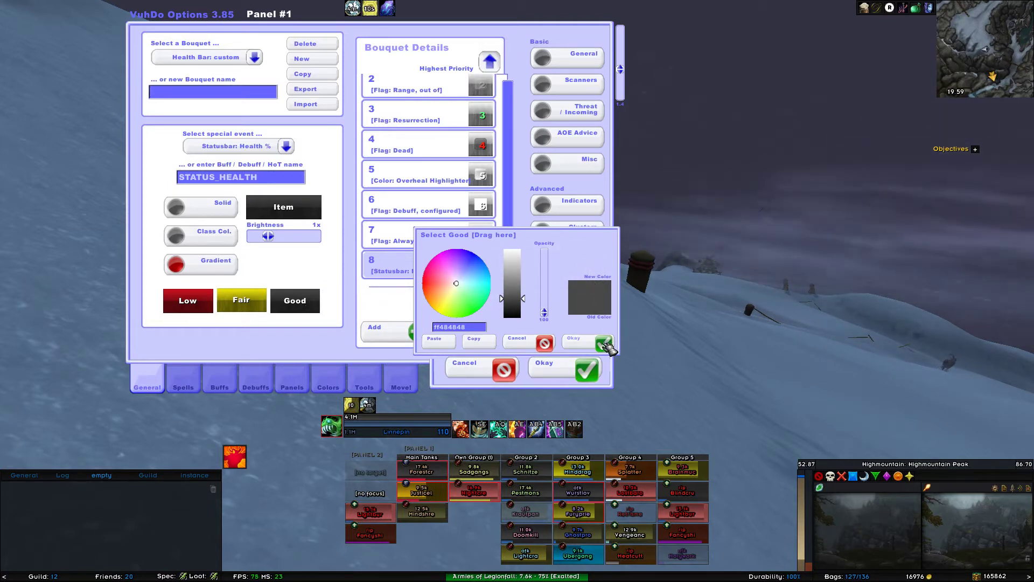
pyautogui.click(604, 344)
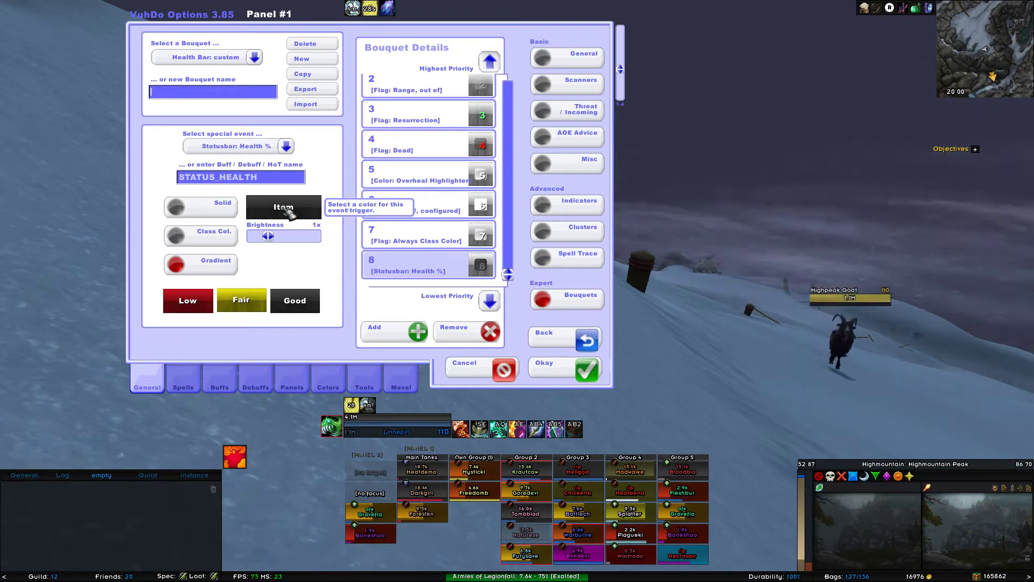
pyautogui.click(247, 304)
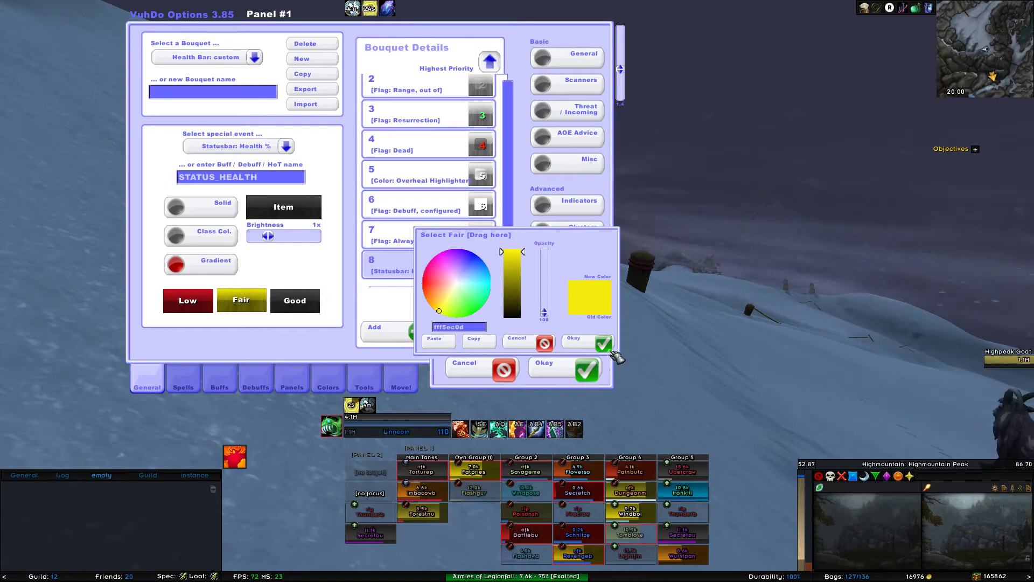
pyautogui.click(603, 343)
pyautogui.click(205, 301)
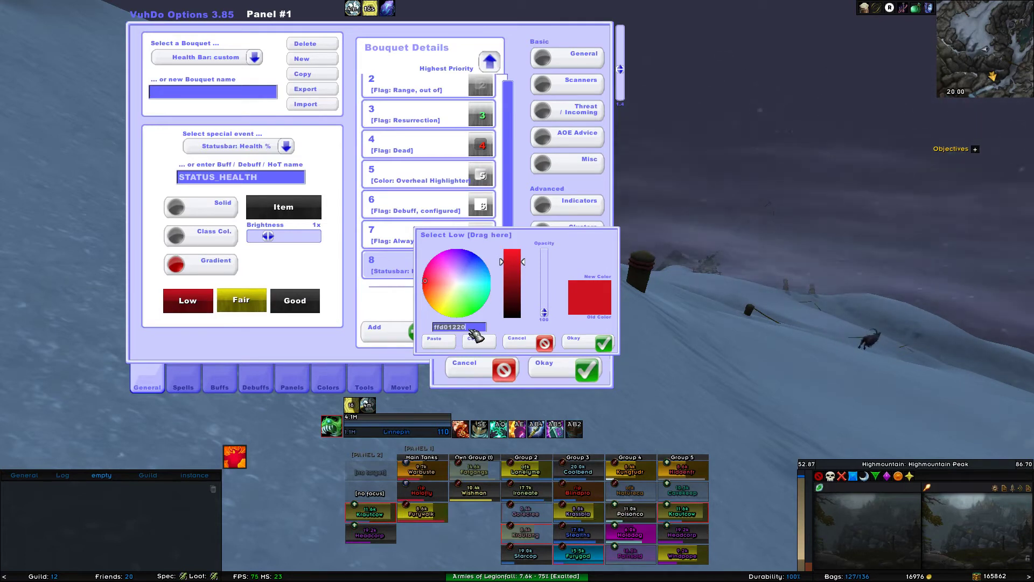
pyautogui.click(603, 343)
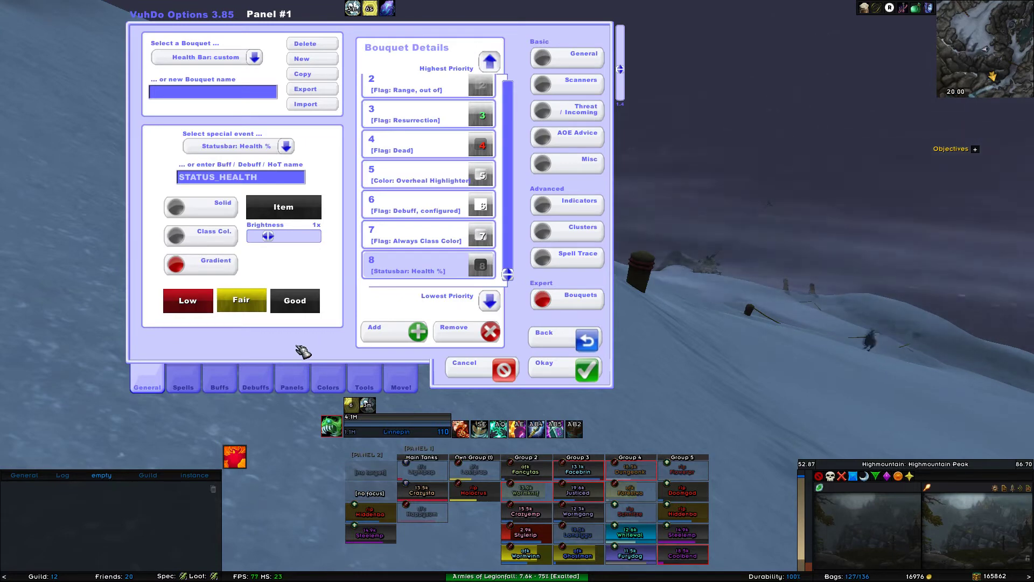
# - Select Health Bar: custom as the custom health bar bouquet in the bar settings of Panel #1
pyautogui.click(292, 382)
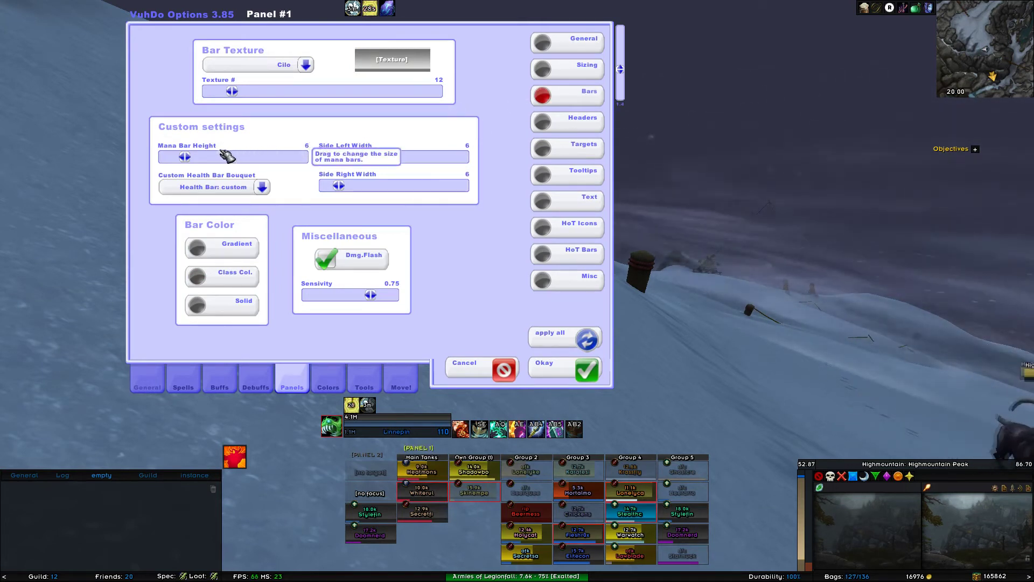
pyautogui.click(263, 187)
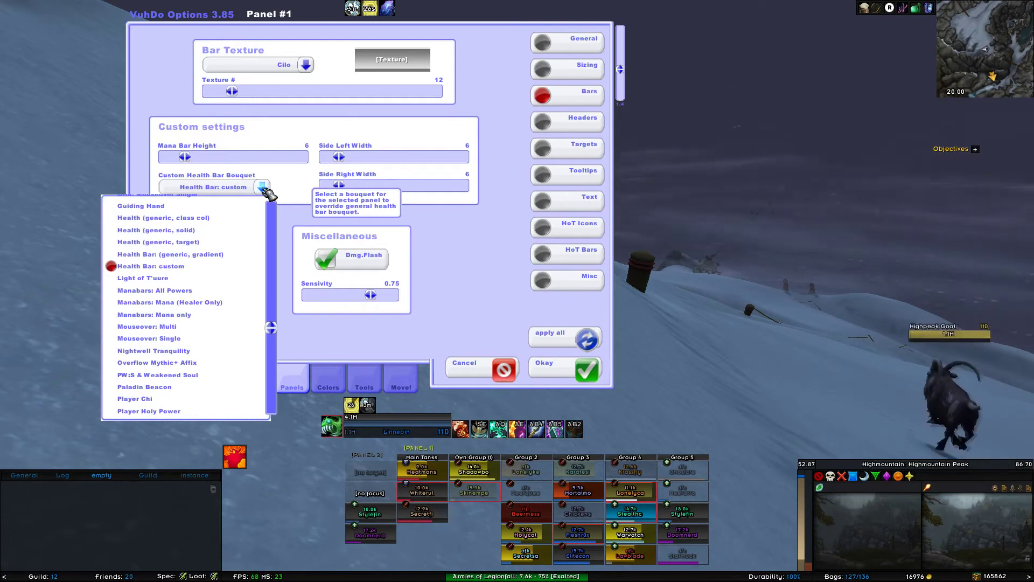
pyautogui.click(188, 268)
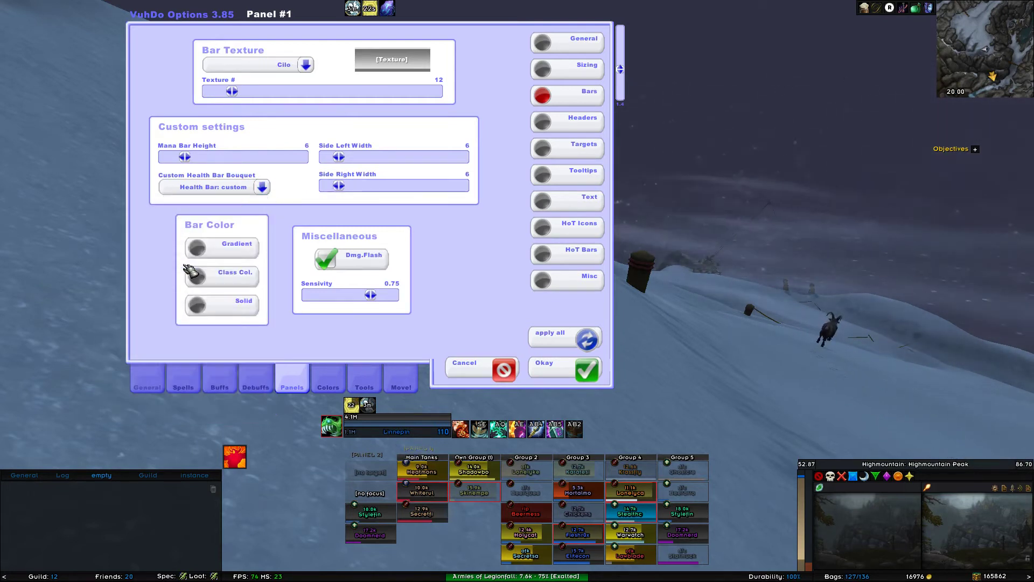
# - Assign the Health Bar: custom bouquet to the general Health Bar indicator and save the options
pyautogui.click(144, 381)
pyautogui.click(597, 210)
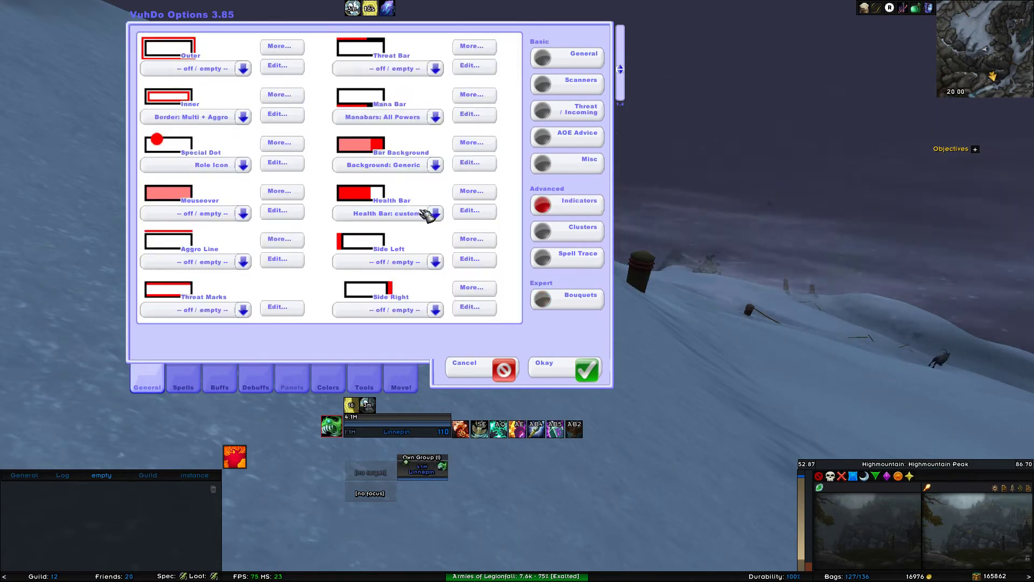
pyautogui.click(436, 213)
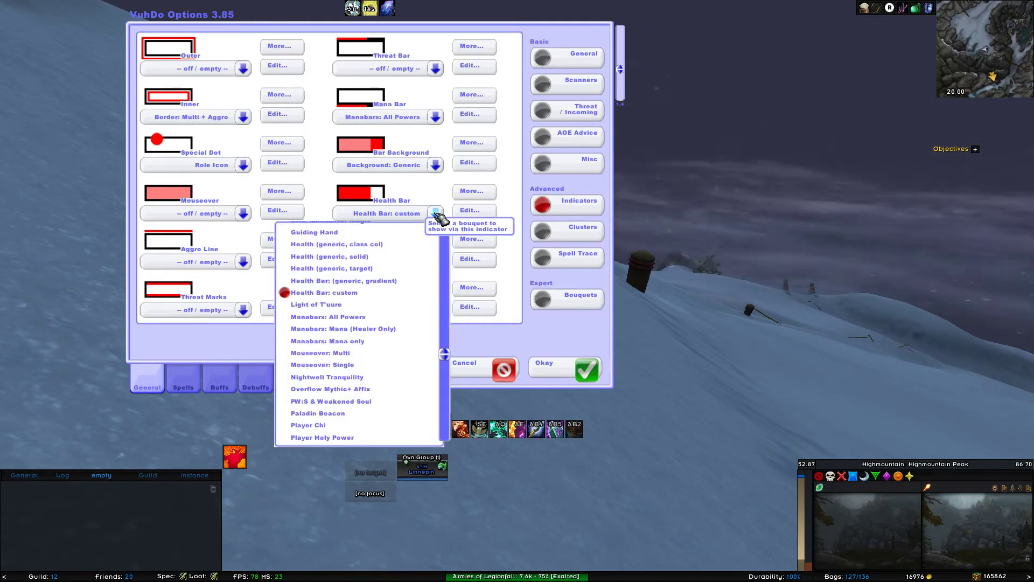
pyautogui.click(346, 295)
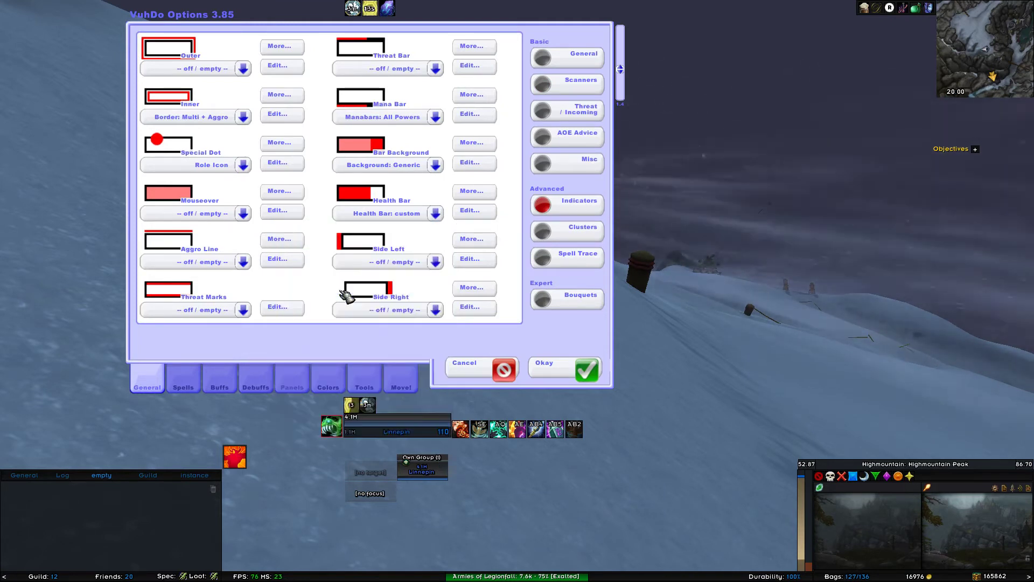
pyautogui.click(582, 364)
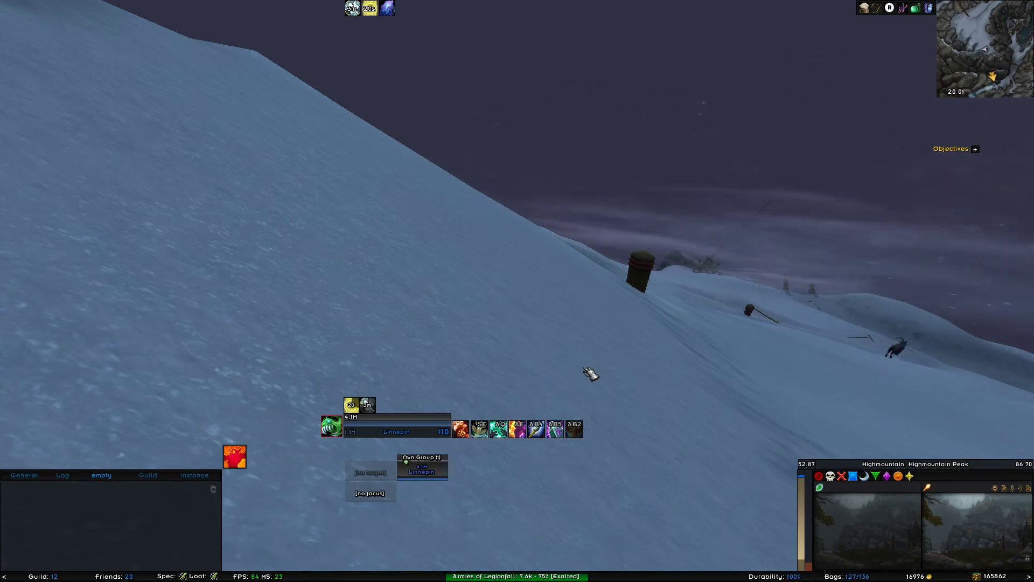
# - Reopen the VuhDo options and open the Bar Background indicator's bouquet for editing
pyautogui.click(931, 9)
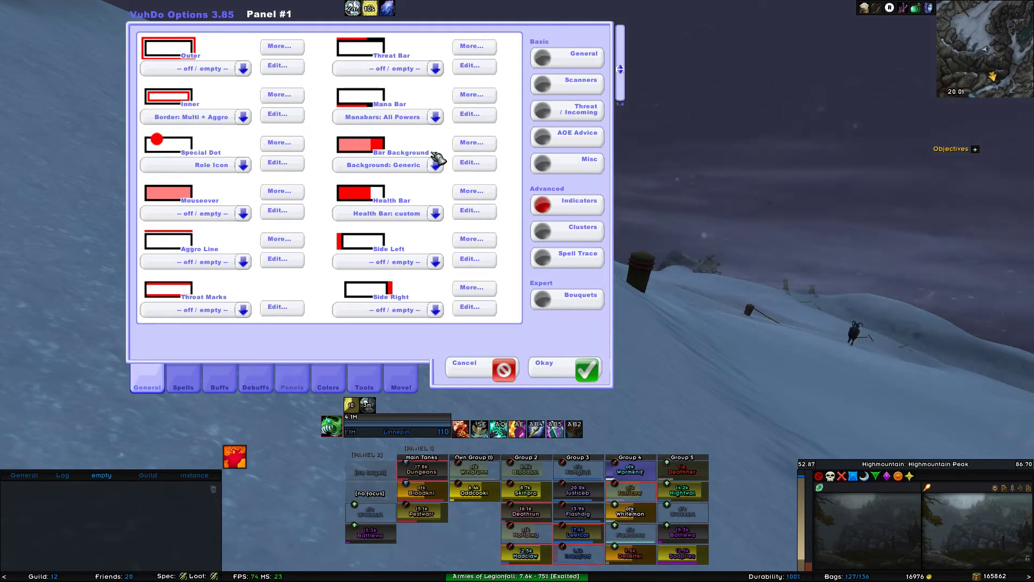
pyautogui.click(469, 164)
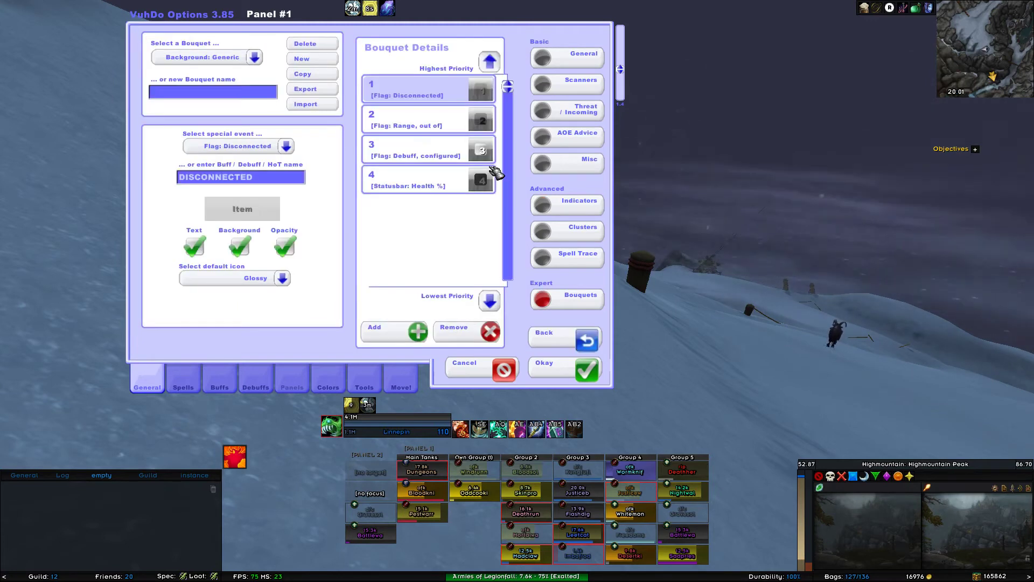
pyautogui.click(239, 96)
pyautogui.write('Background: Ge')
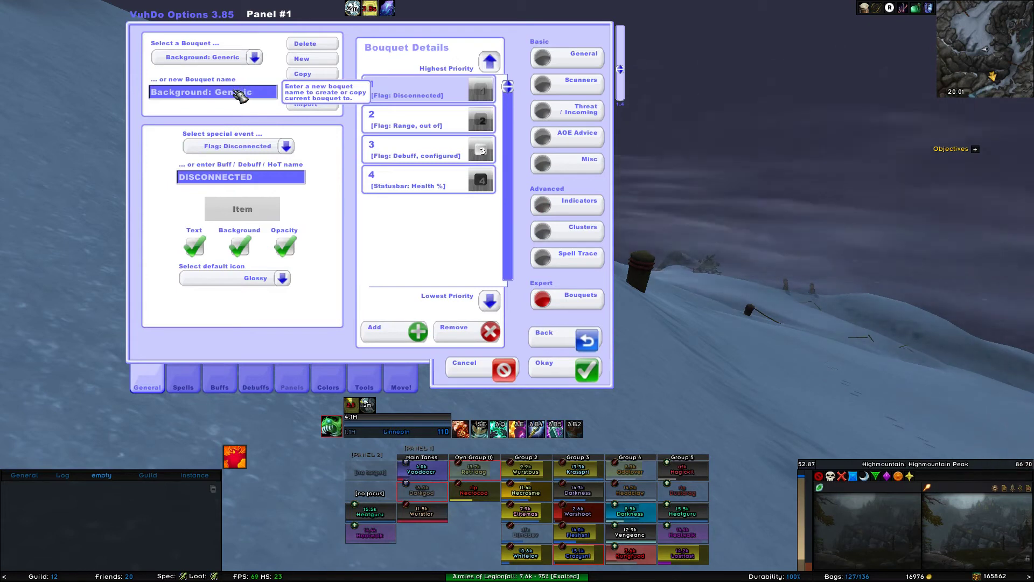
pyautogui.write('neric')
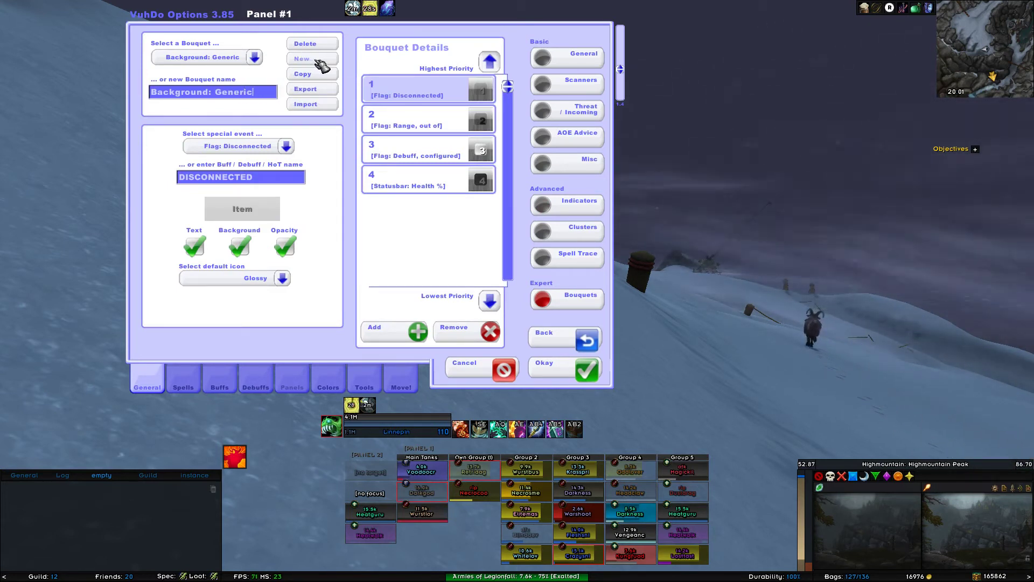
pyautogui.press('BackSpace')
pyautogui.press('BackSpace')
pyautogui.press('BackSpace')
pyautogui.press('BackSpace')
pyautogui.press('BackSpace')
pyautogui.press('BackSpace')
pyautogui.press('BackSpace')
pyautogui.press('BackSpace')
pyautogui.press('BackSpace')
pyautogui.press('BackSpace')
pyautogui.press('BackSpace')
pyautogui.press('BackSpace')
pyautogui.press('BackSpace')
pyautogui.press('BackSpace')
pyautogui.press('BackSpace')
pyautogui.press('BackSpace')
pyautogui.press('BackSpace')
pyautogui.press('BackSpace')
pyautogui.press('BackSpace')
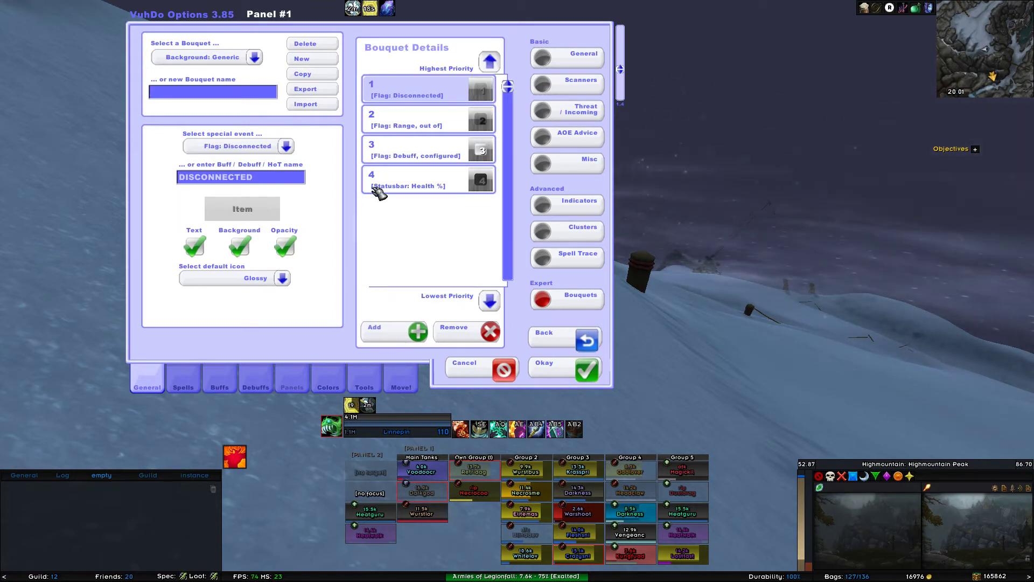
# - Choose Flag: Disconnected for entry 1 and Flag: Range, out of for entry 2 of the Background: Generic bouquet
pyautogui.click(286, 146)
pyautogui.scroll(5, 241, 244)
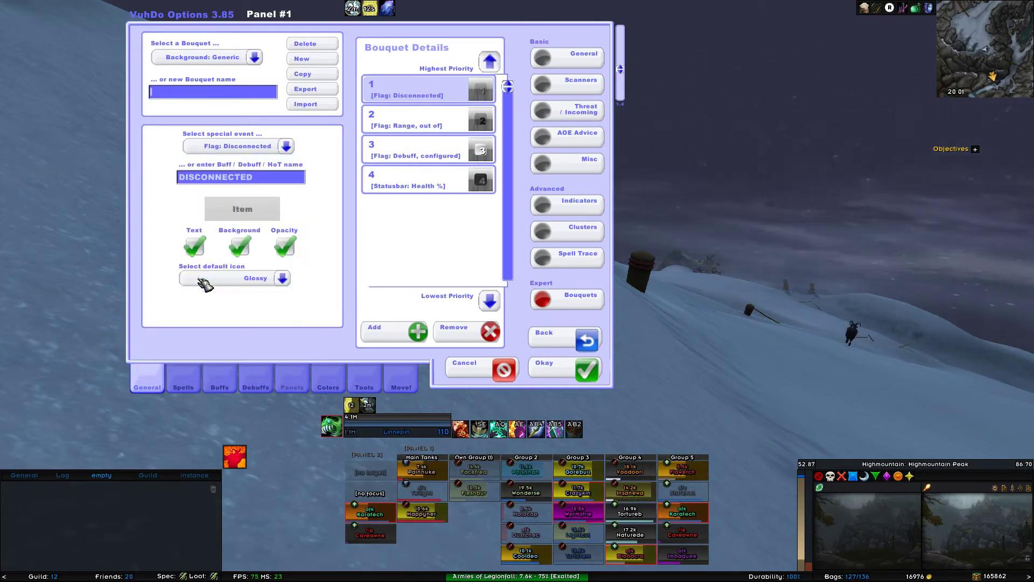
pyautogui.click(426, 125)
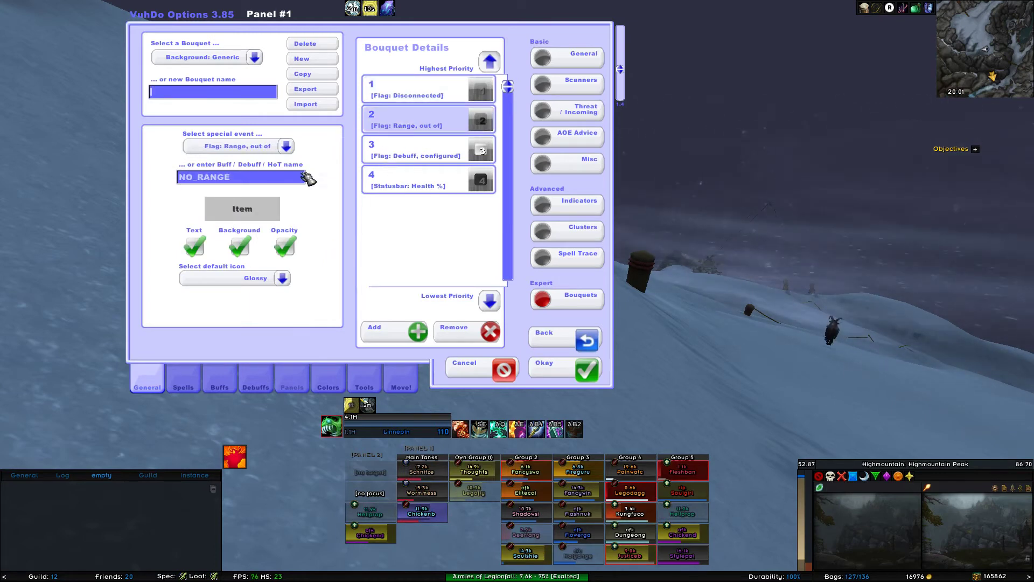
pyautogui.click(286, 146)
pyautogui.scroll(-5, 249, 224)
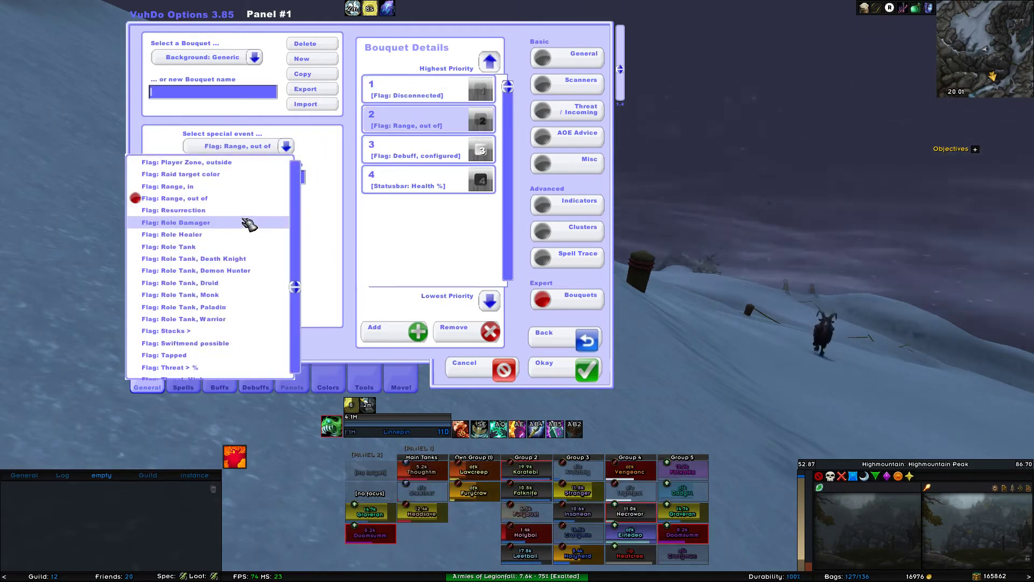
pyautogui.click(219, 198)
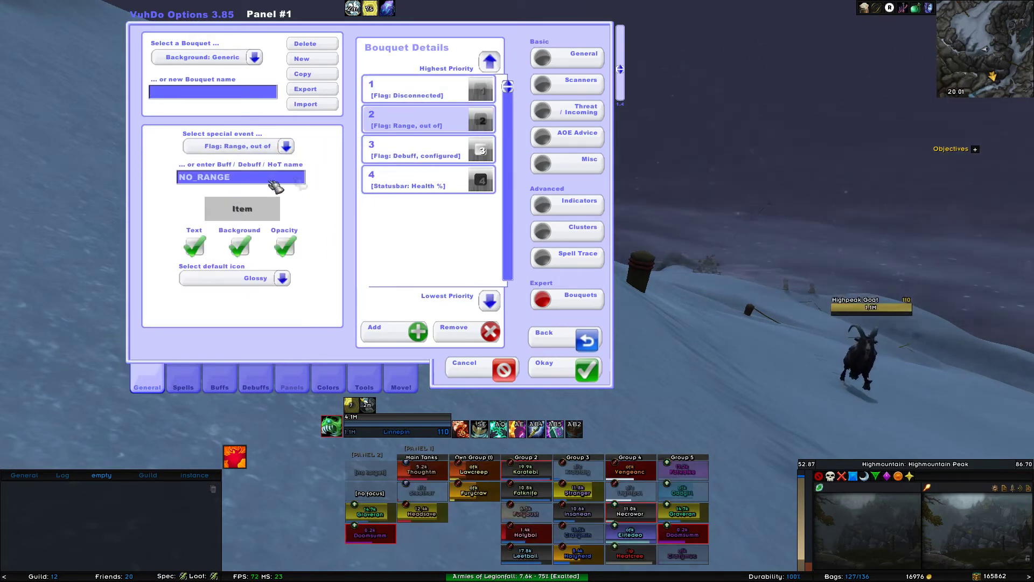
# - Choose Flag: Debuff, configured as the special event of entry 3 in the Background: Generic bouquet
pyautogui.click(409, 157)
pyautogui.click(286, 146)
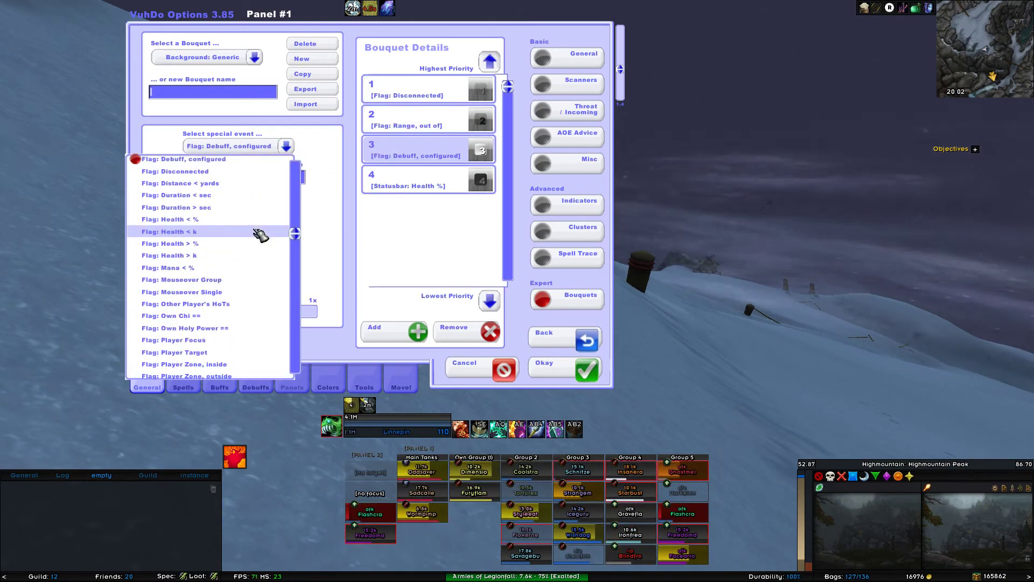
pyautogui.scroll(6, 261, 233)
pyautogui.scroll(-3, 231, 291)
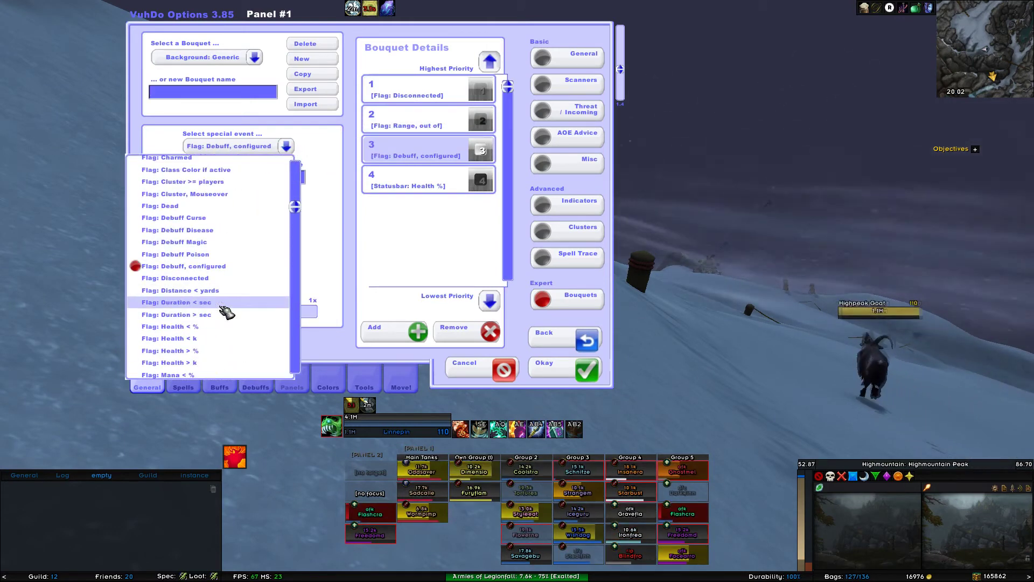
pyautogui.click(211, 269)
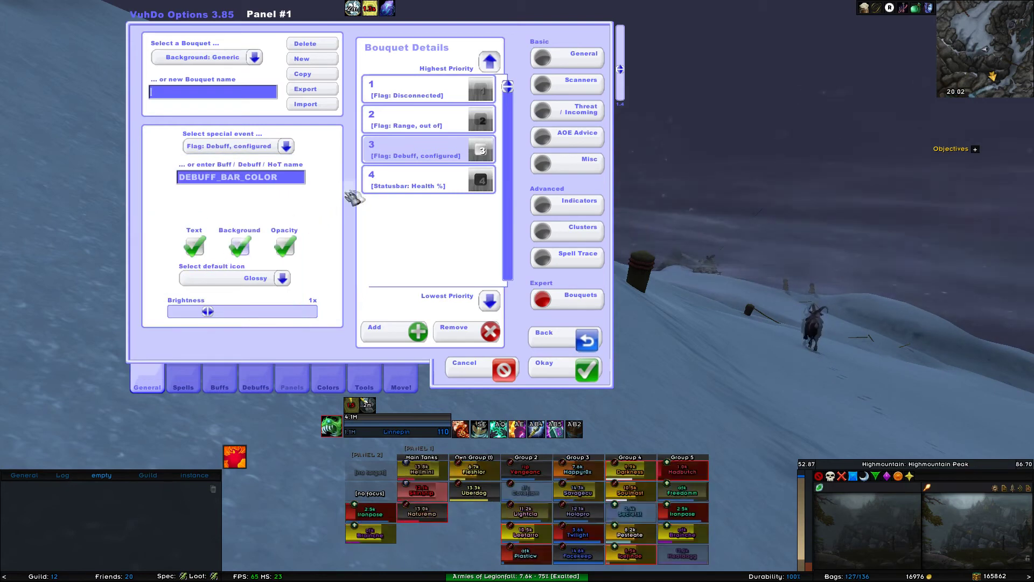
# - Choose Statusbar: Health % as the special event of entry 4 in the Background: Generic bouquet
pyautogui.click(399, 186)
pyautogui.click(286, 146)
pyautogui.scroll(-8, 268, 254)
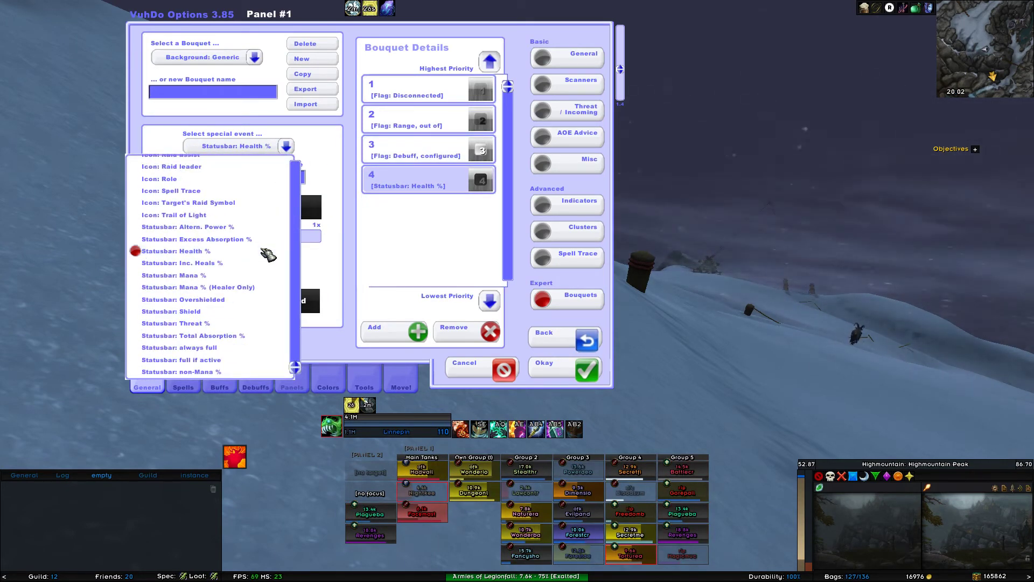
pyautogui.click(267, 254)
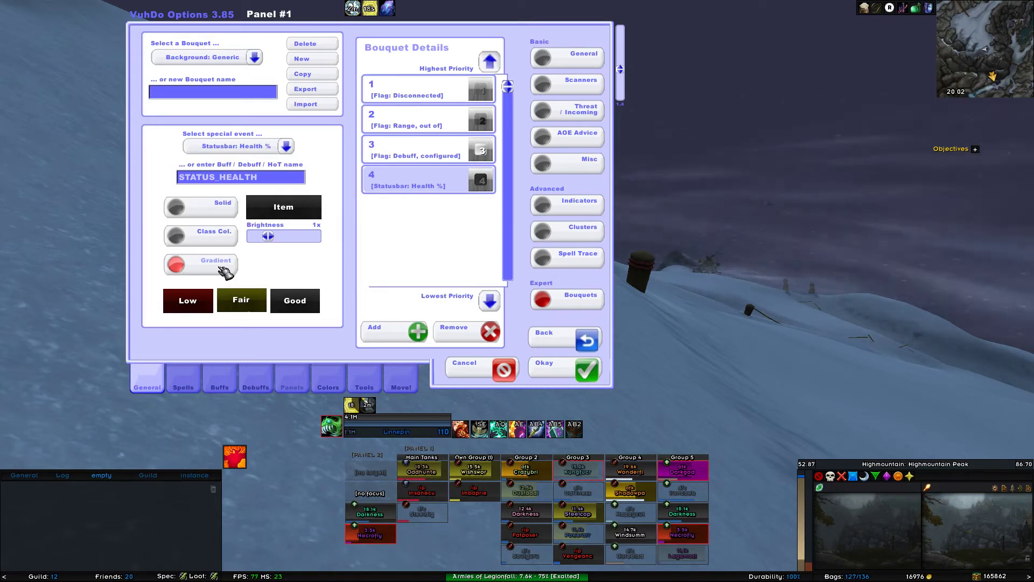
# - Confirm the background bouquet's Health % gradient colors: Good ff363636, Fair ff555807 and Low ff5c0805
pyautogui.click(295, 300)
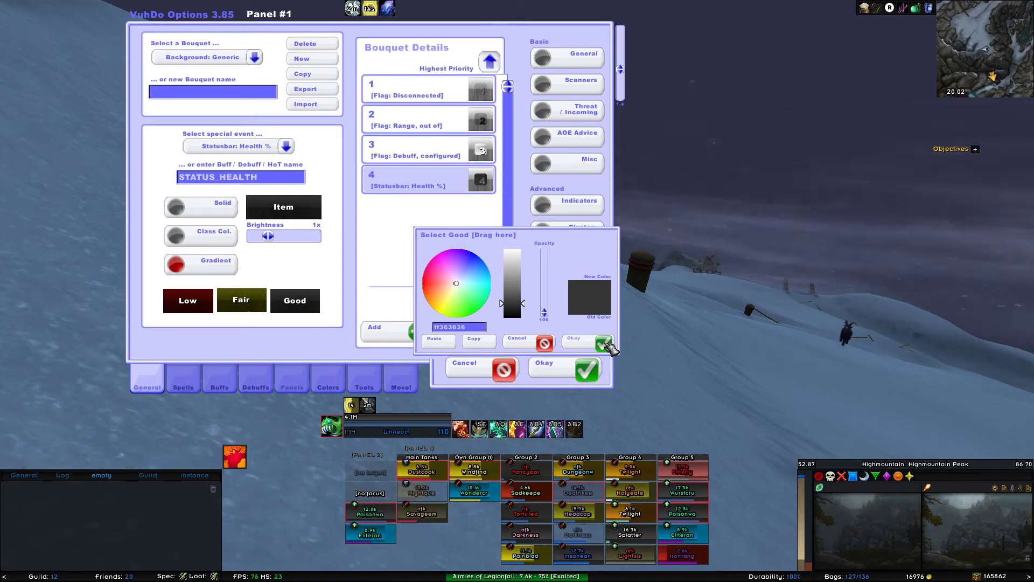
pyautogui.click(603, 343)
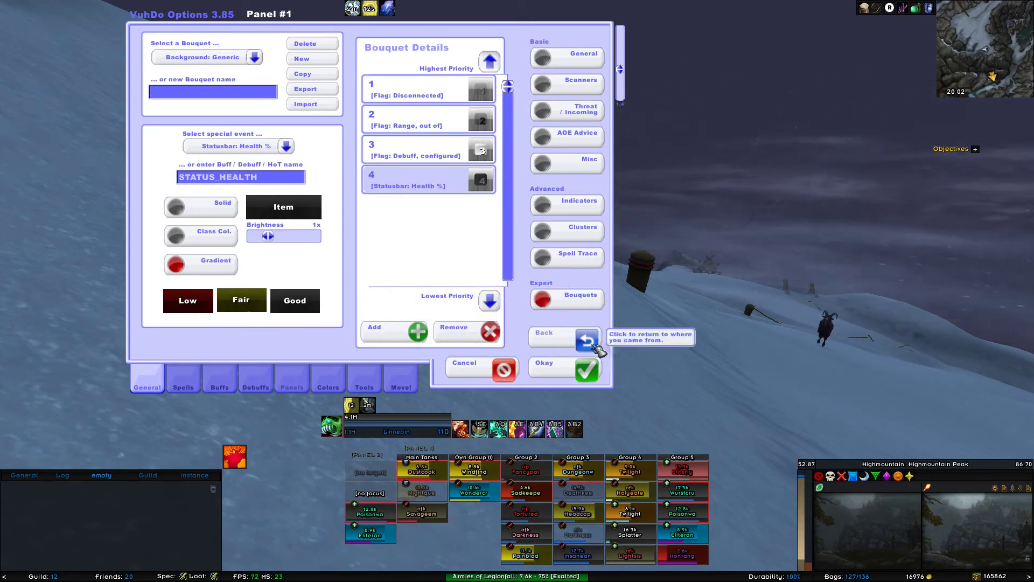
pyautogui.click(240, 300)
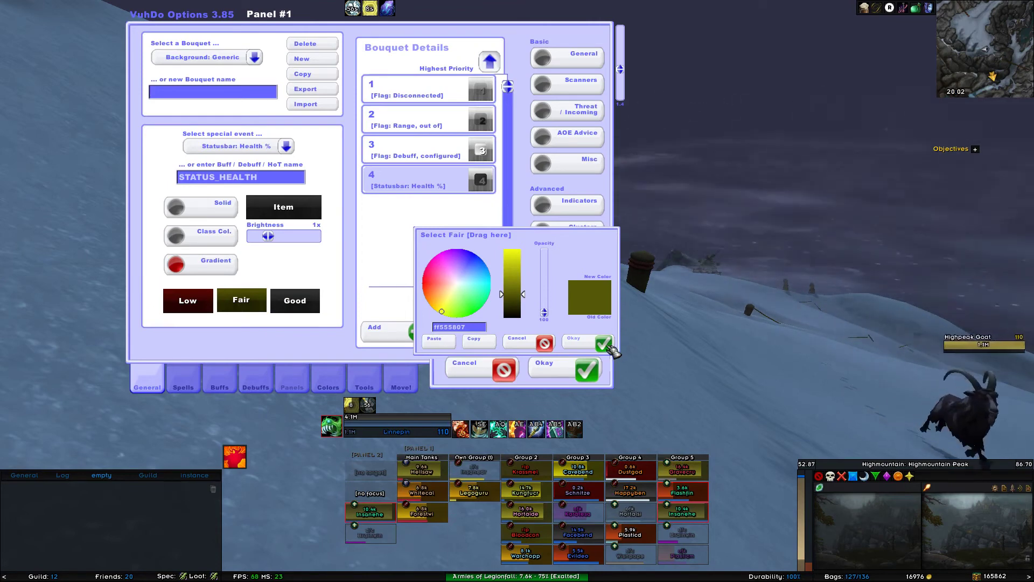
pyautogui.click(608, 346)
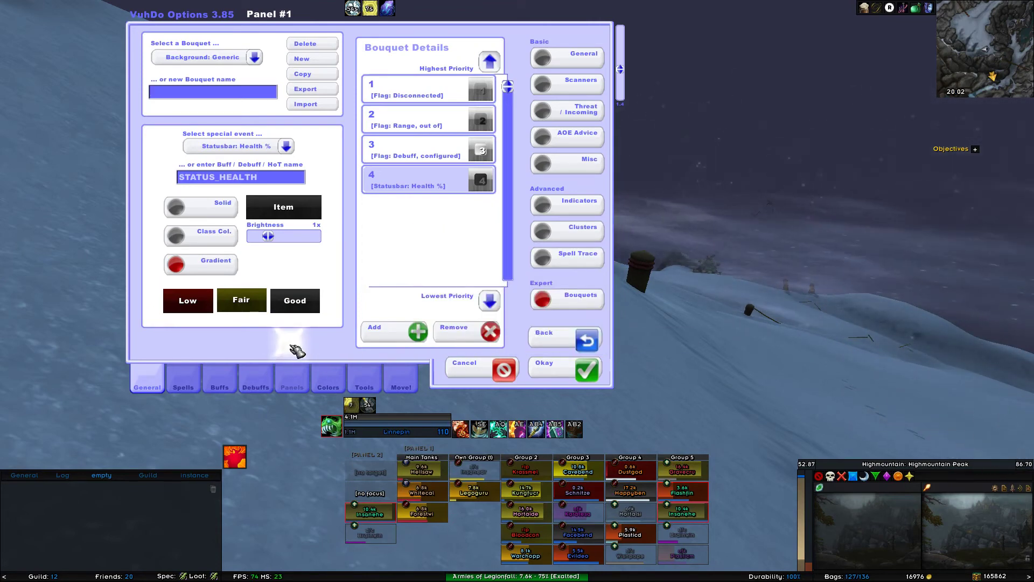
pyautogui.click(188, 300)
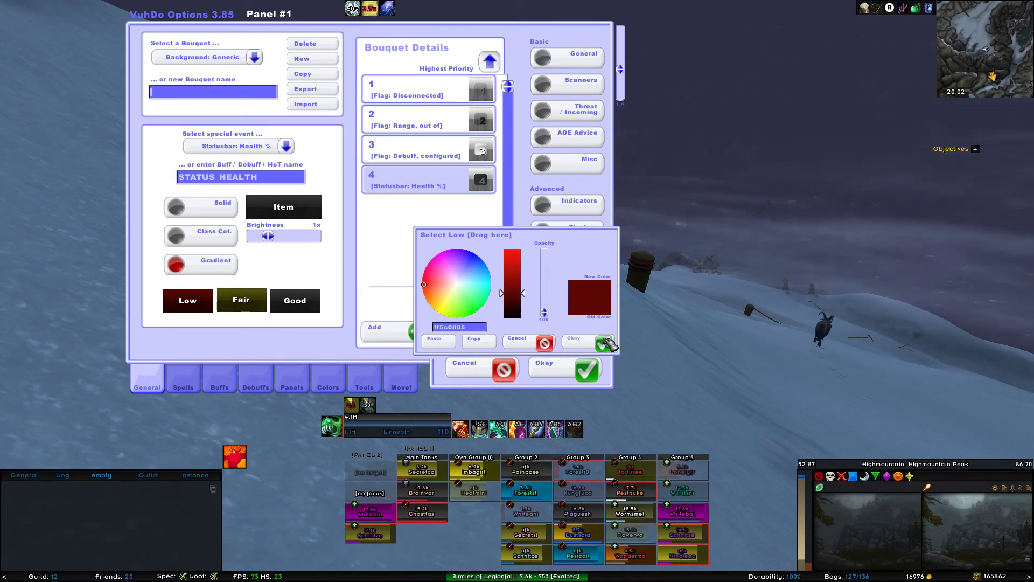
pyautogui.click(606, 344)
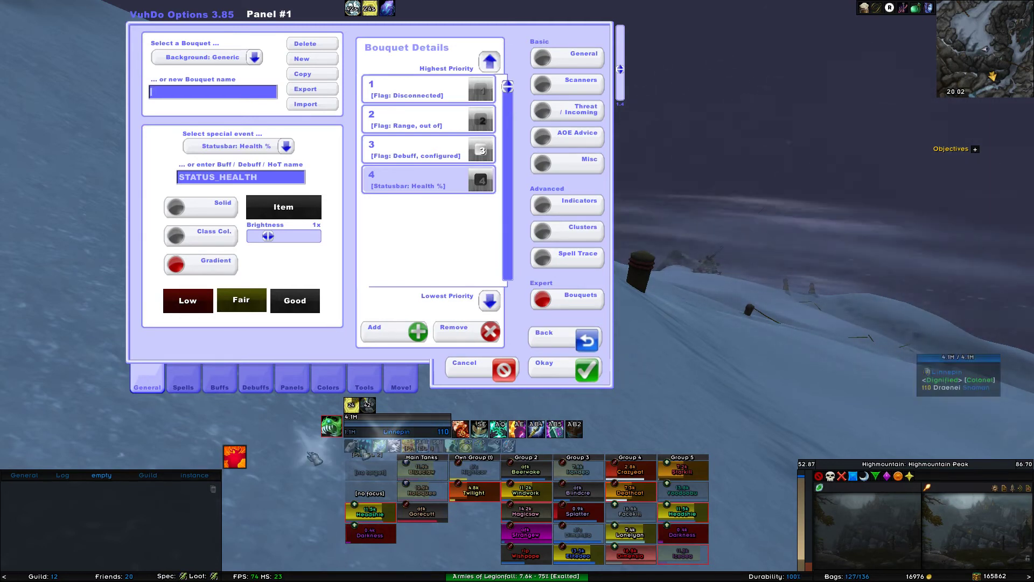
# - Assign the Background: Generic bouquet to the Bar Background indicator and save the options
pyautogui.click(560, 214)
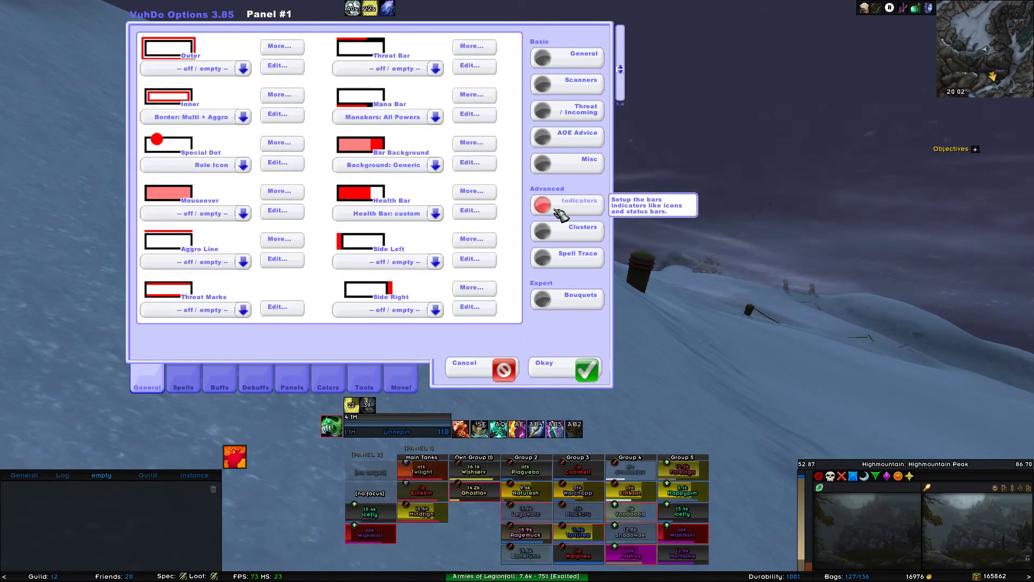
pyautogui.click(436, 164)
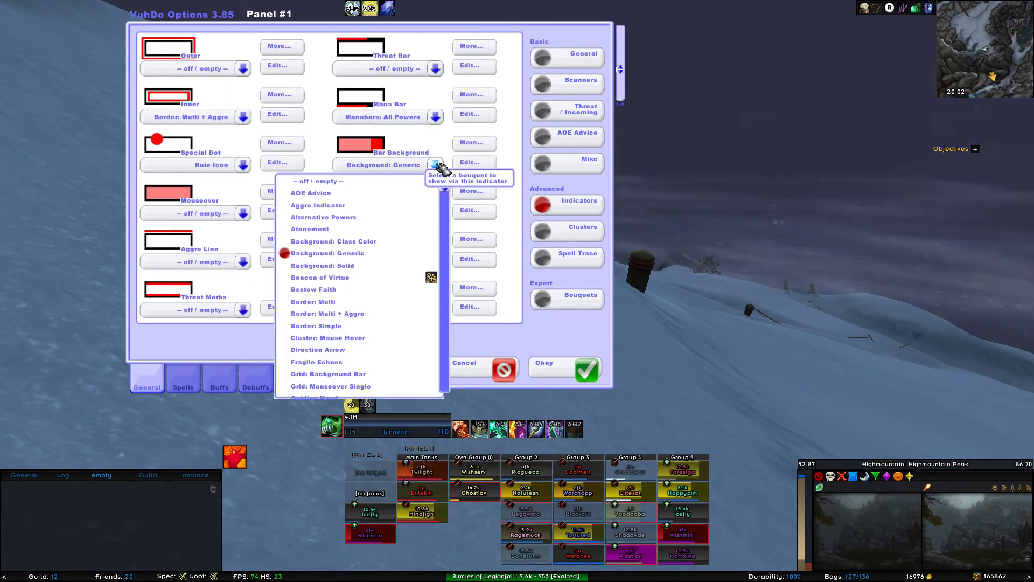
pyautogui.click(356, 253)
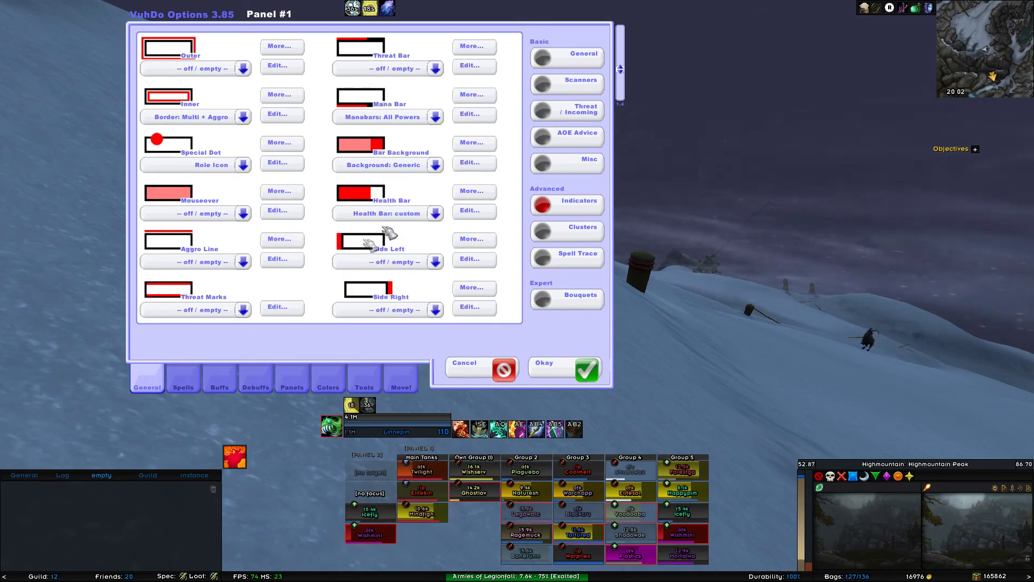
pyautogui.click(584, 370)
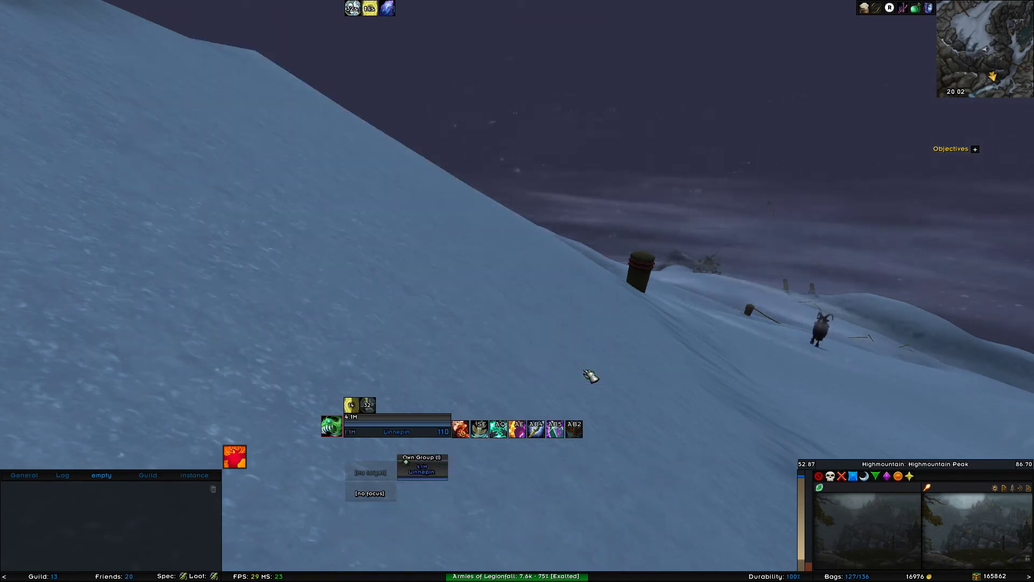